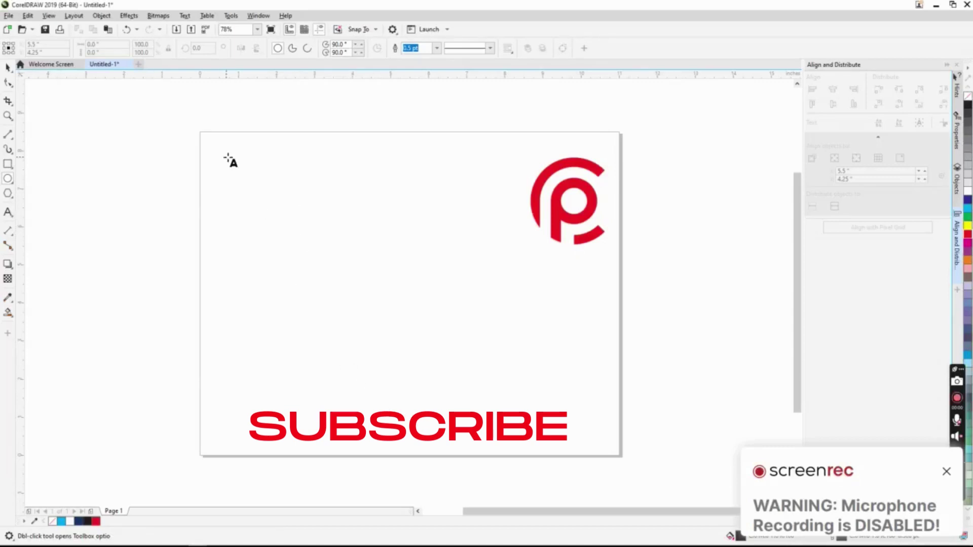
Type the caption 'how to made this' at 36 pt near the page's top-left, fixing typos
key("F8")
left_click(277, 180)
left_click(400, 48)
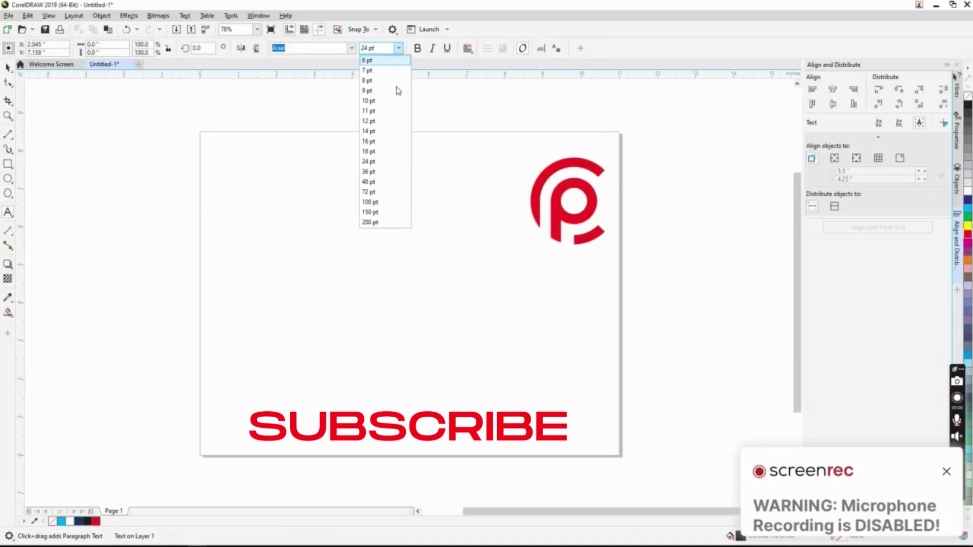
left_click(375, 172)
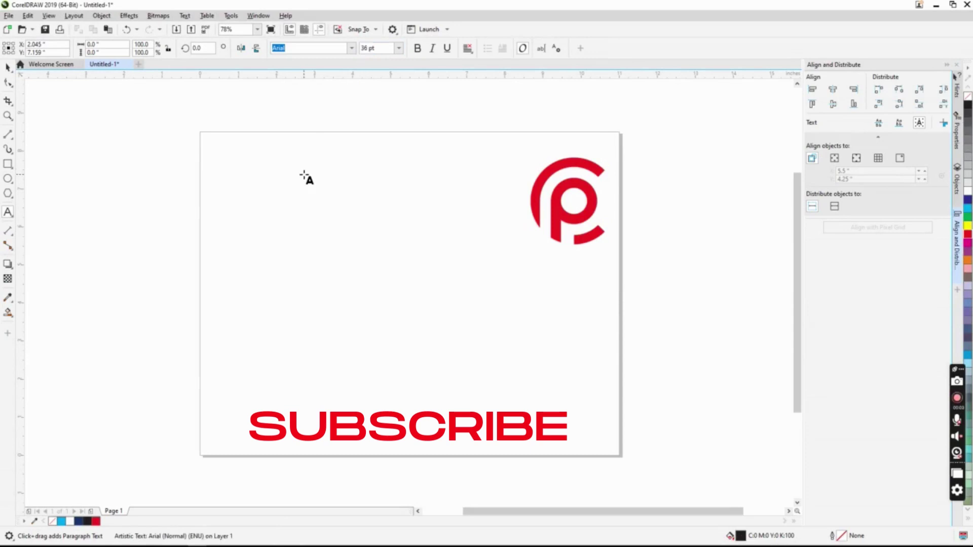
type("hOW")
key("BackSpace")
key("BackSpace")
key("BackSpace")
type("ho")
type("e")
key("BackSpace")
type("w to ")
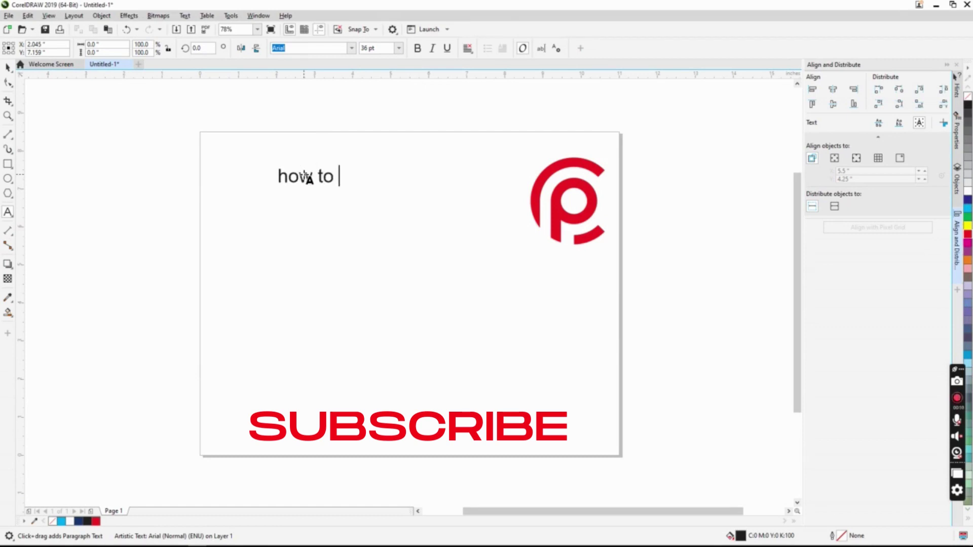
type("made ")
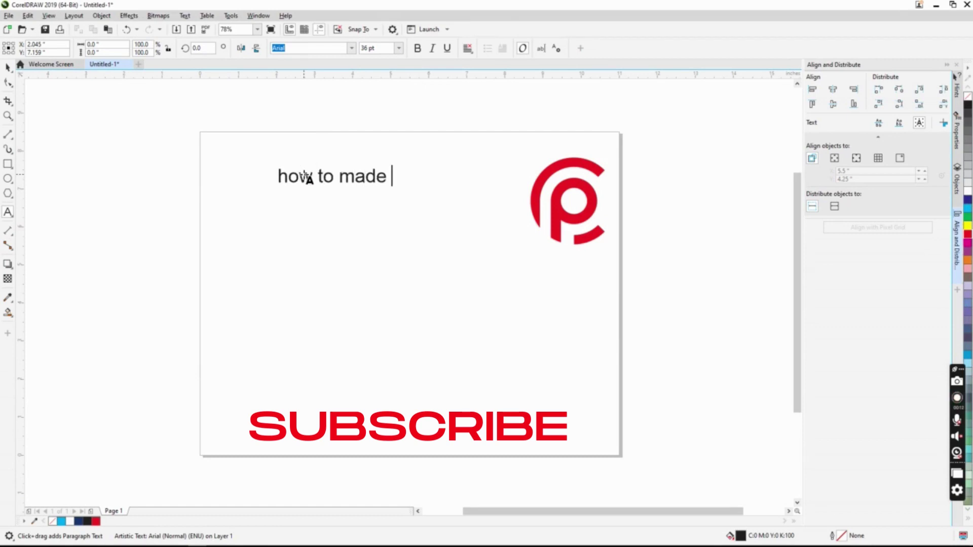
type("this")
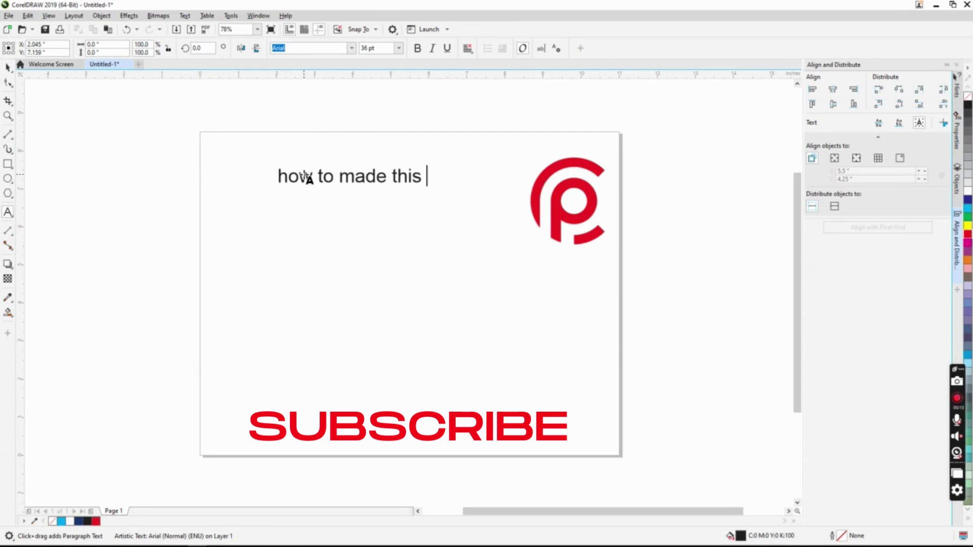
left_click(8, 68)
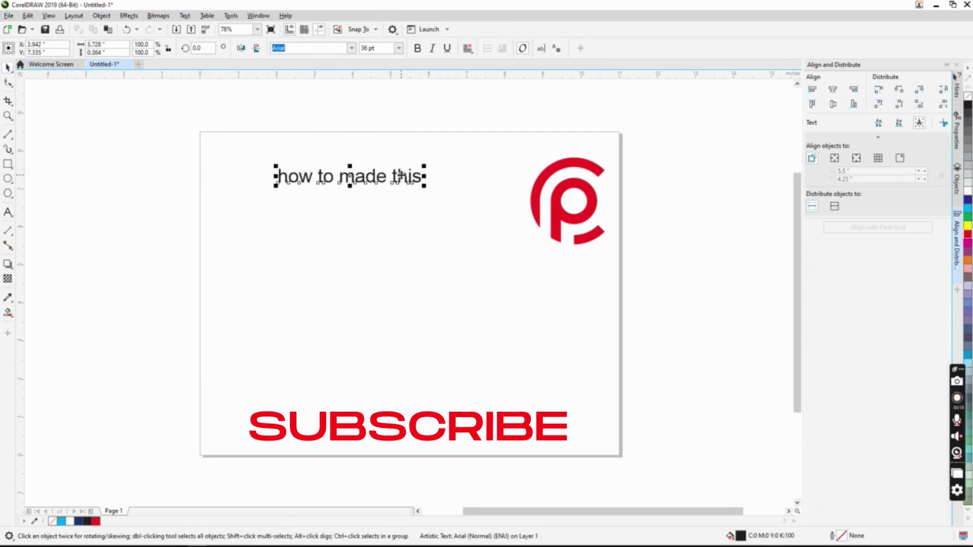
Move the caption next to the red logo, then shift both together left toward centre
left_click_drag(400, 175, 492, 194)
left_click(654, 167)
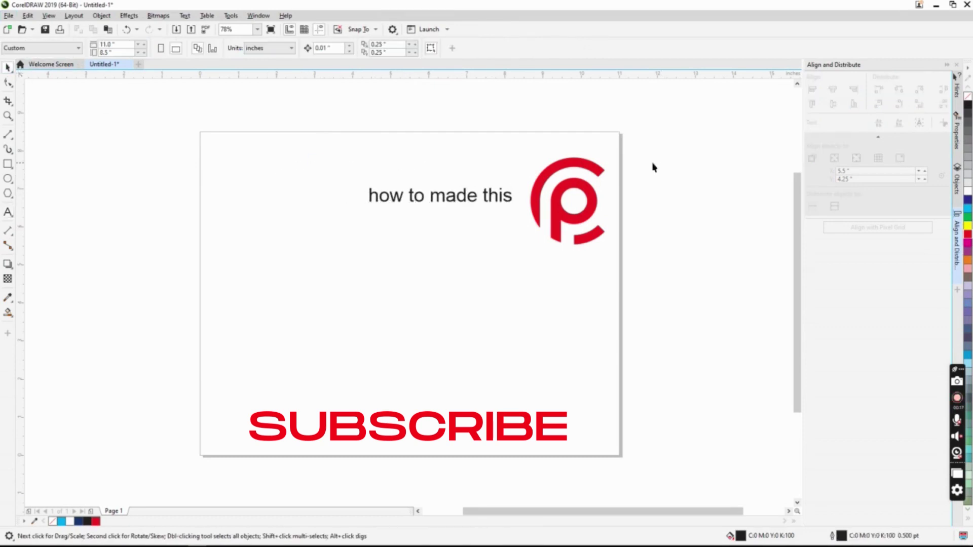
left_click_drag(694, 165, 515, 243)
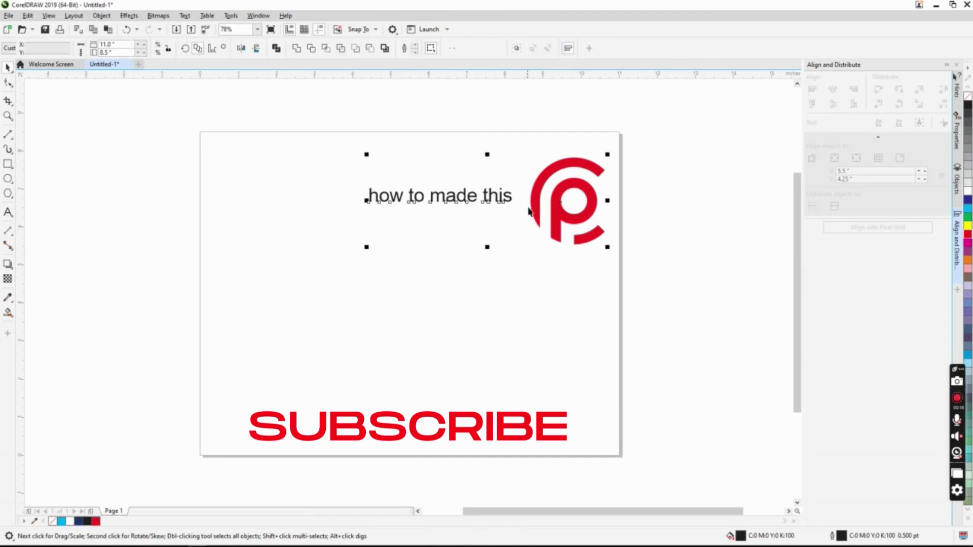
left_click_drag(532, 208, 469, 194)
left_click(354, 283)
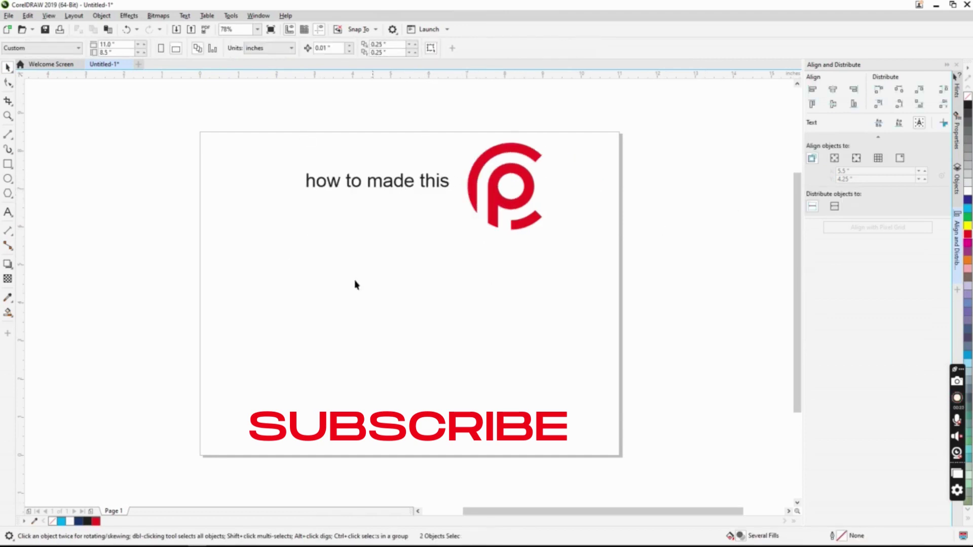
left_click(9, 192)
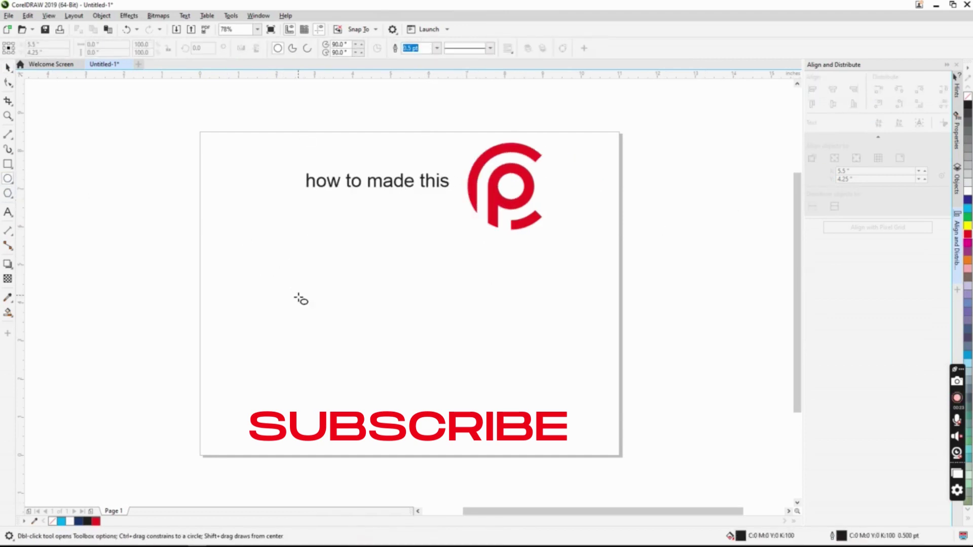
Draw a large no-fill circle and scale smaller copies to make four concentric rings
left_click_drag(371, 306, 501, 432)
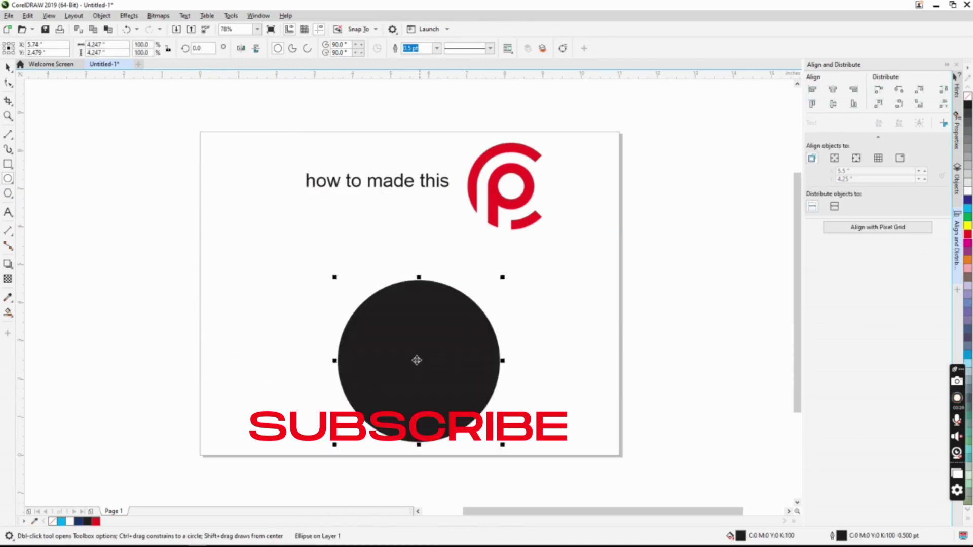
left_click_drag(419, 359, 385, 319)
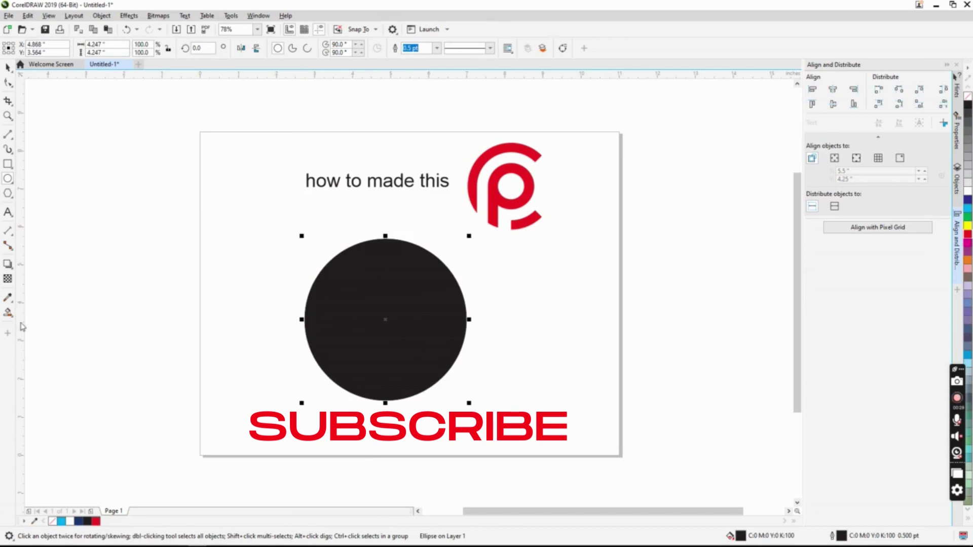
left_click(51, 522)
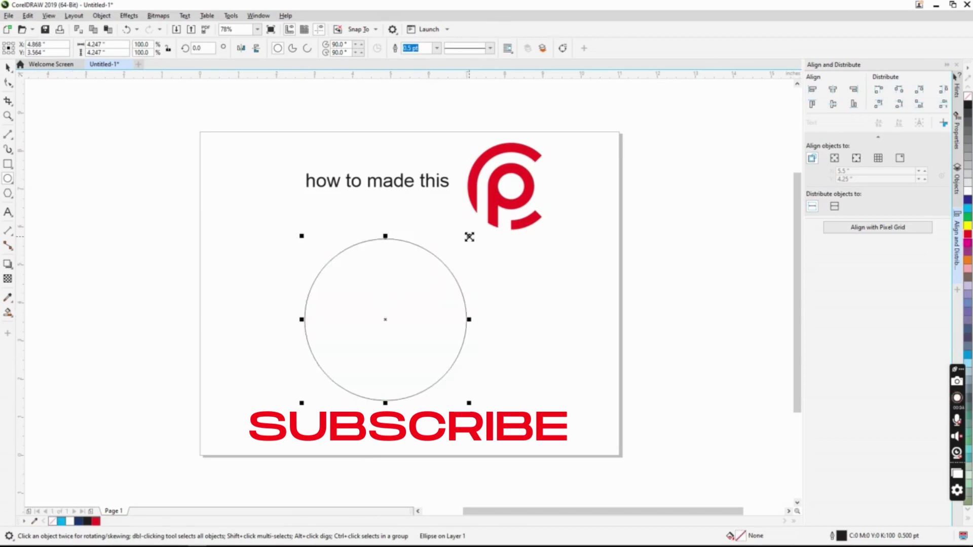
left_click_drag(470, 237, 413, 290)
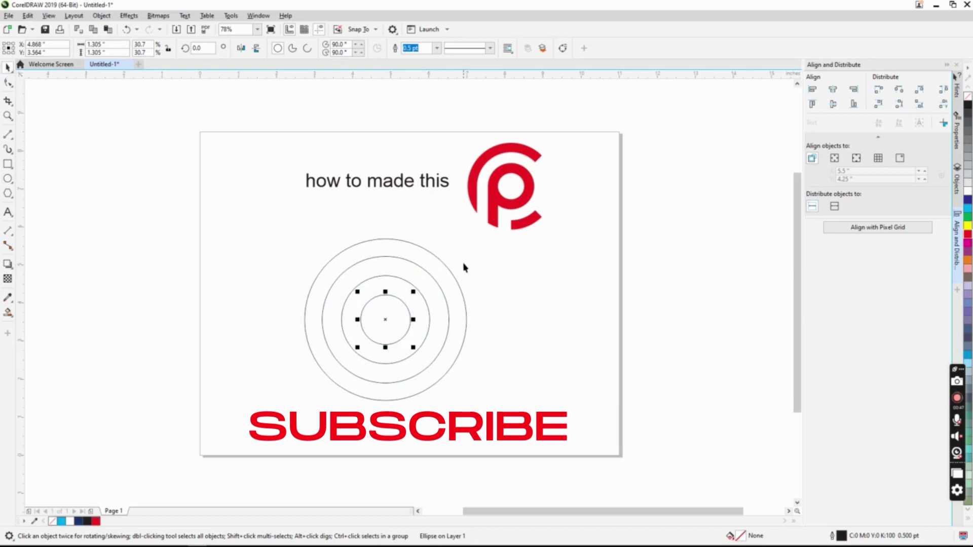
left_click(457, 282)
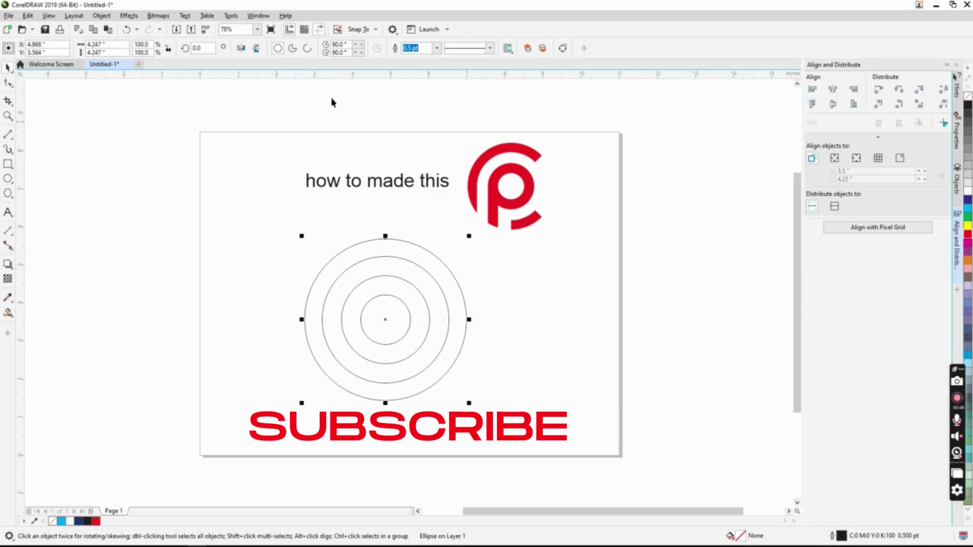
Convert the two outer circles into three-quarter arcs
left_click(306, 49)
left_click(441, 289)
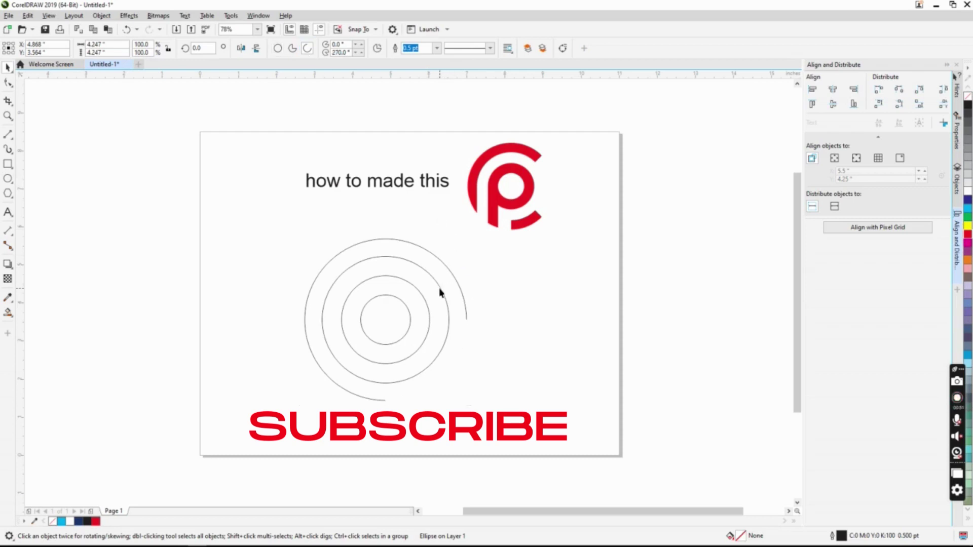
left_click(307, 48)
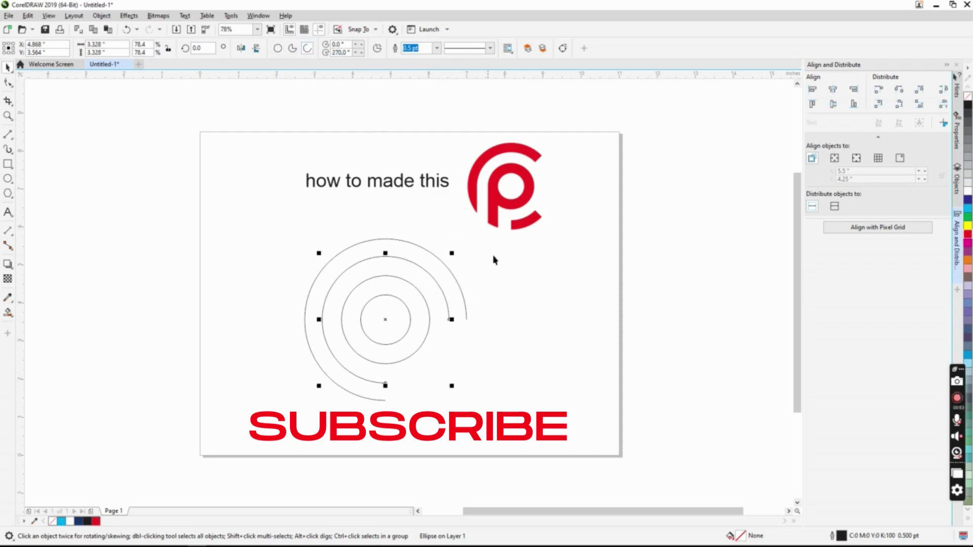
Rotate both outer arcs together by 45°
left_click(463, 305, "shift")
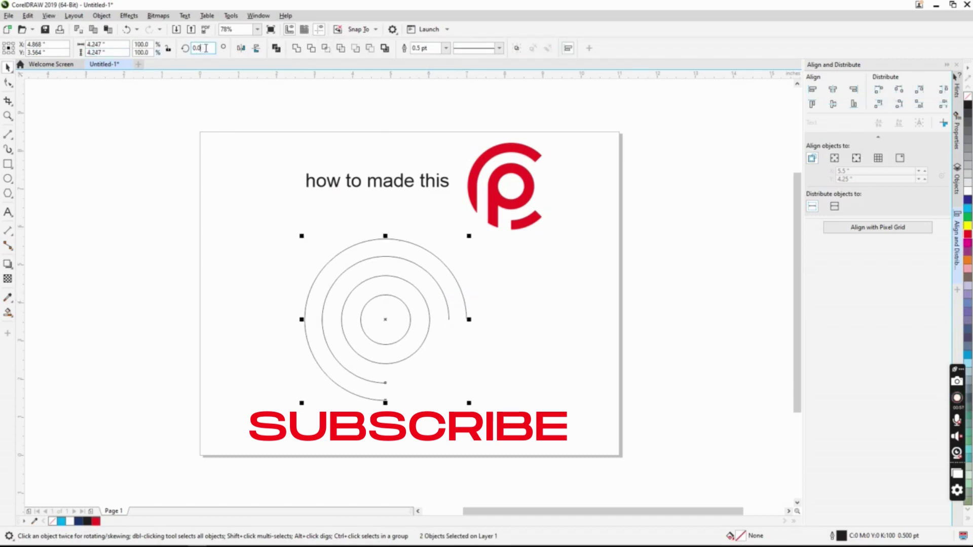
key("BackSpace")
key("BackSpace")
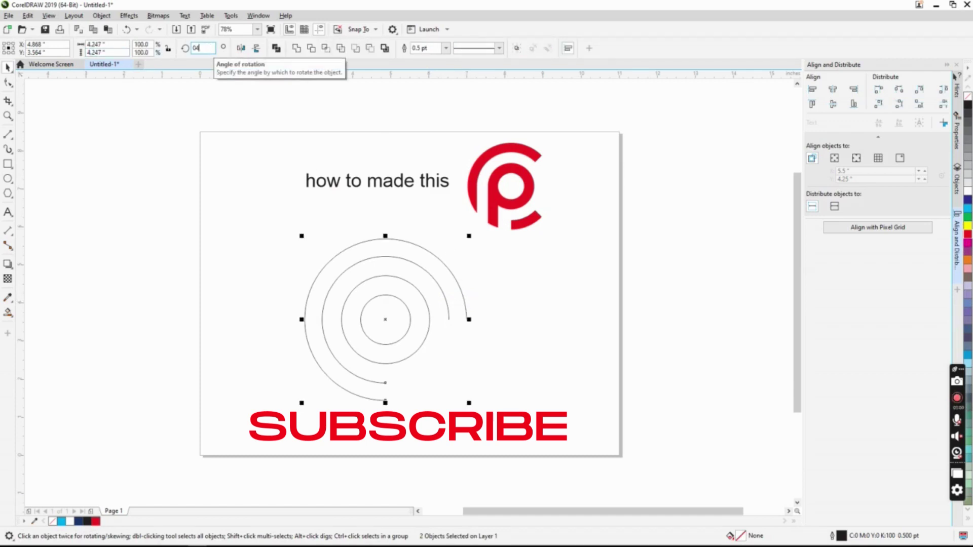
type("5")
key("Return")
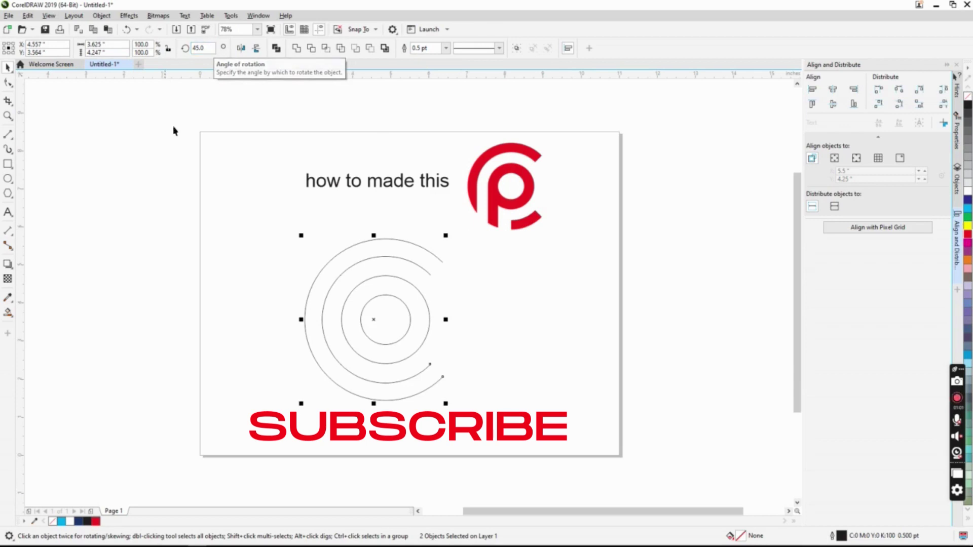
Join the upper and lower ends of the two arcs with short straight lines
left_click(7, 135)
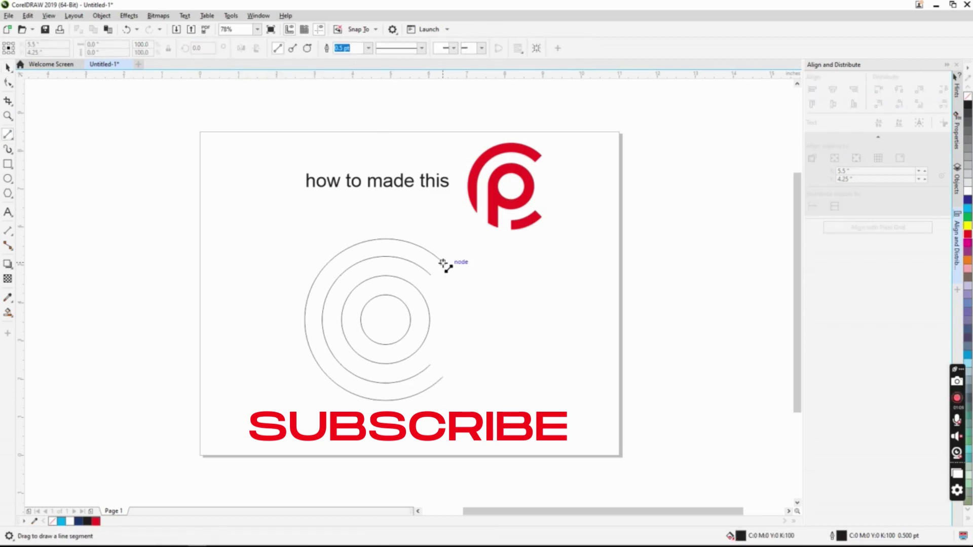
left_click_drag(444, 264, 429, 278)
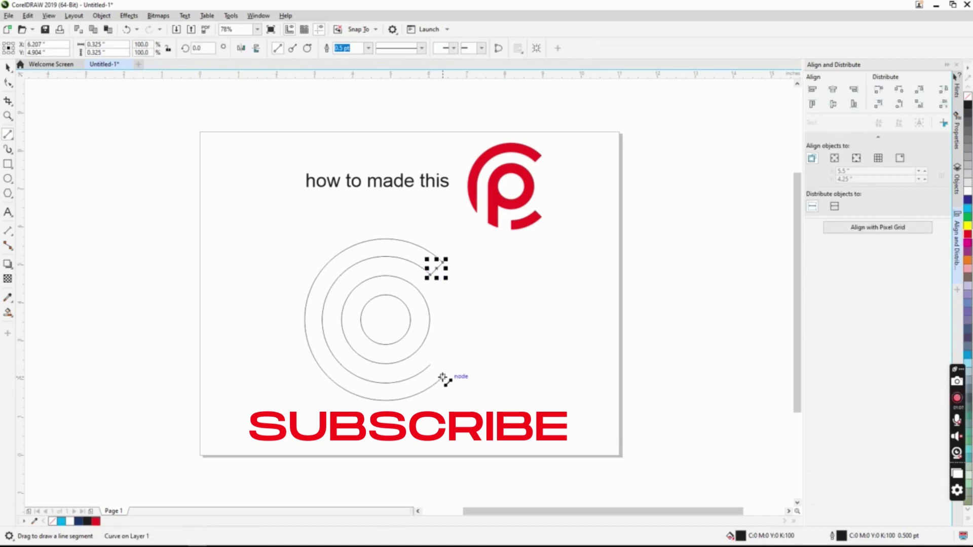
left_click_drag(442, 377, 428, 361)
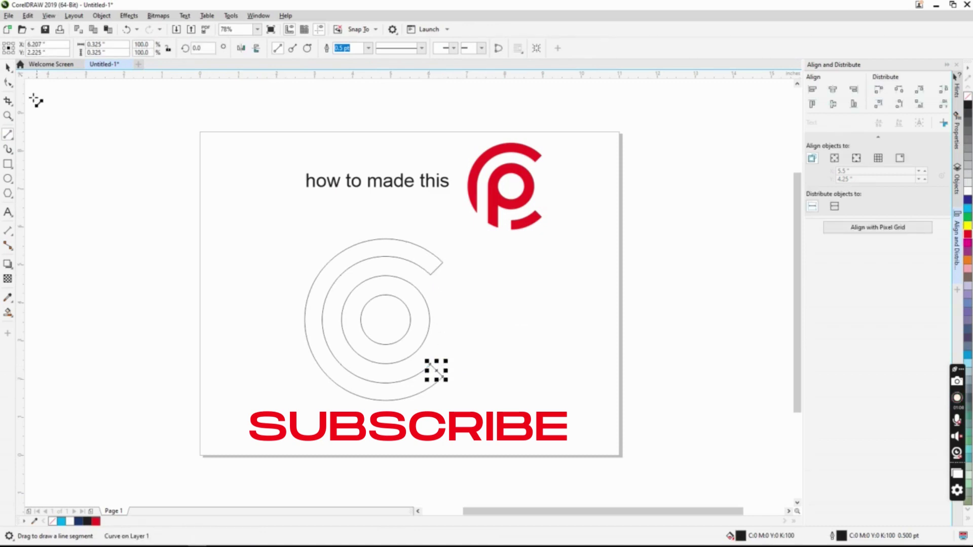
left_click(7, 68)
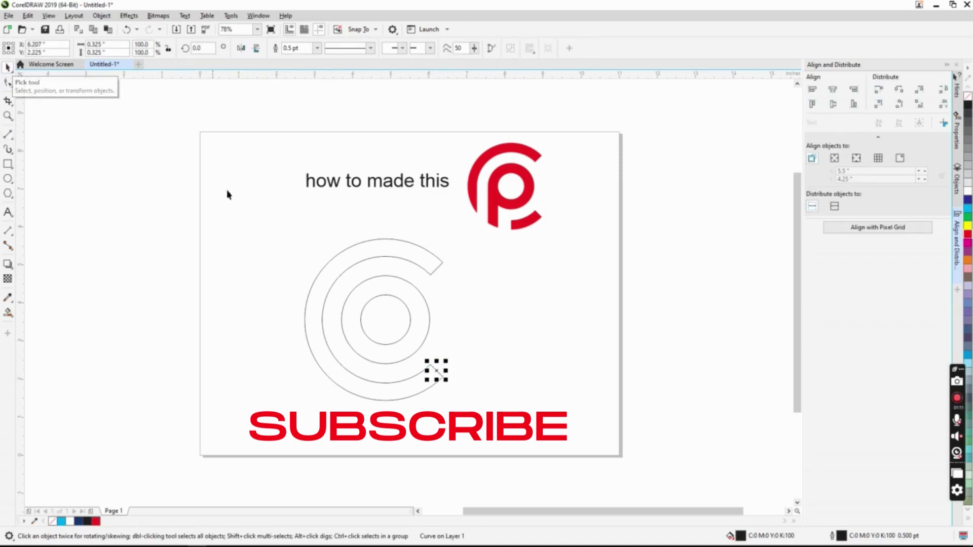
left_click(386, 364)
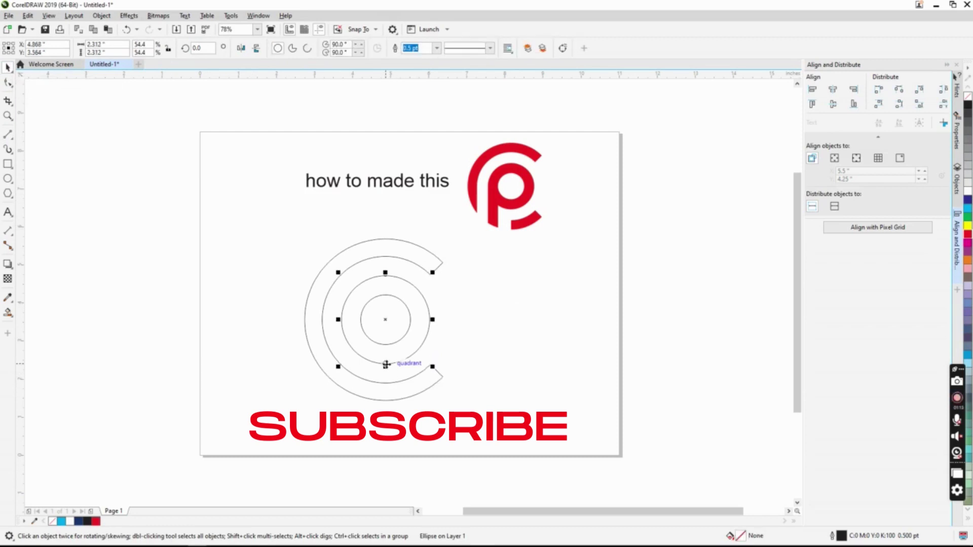
left_click(215, 248)
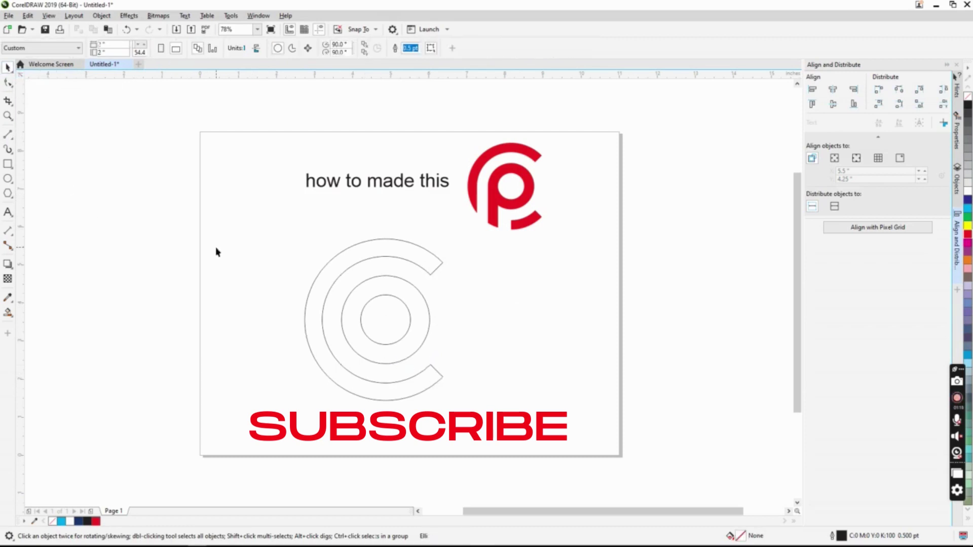
left_click(8, 135)
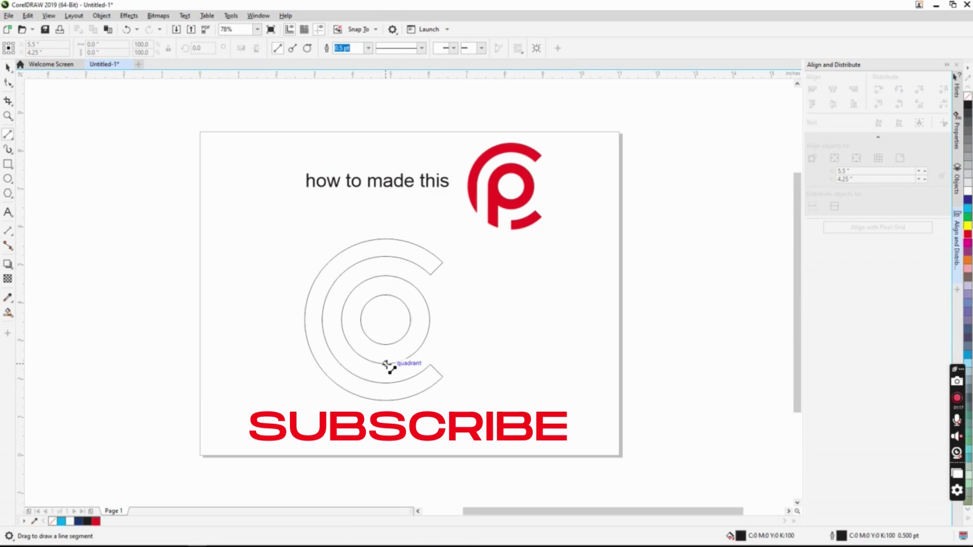
Draw four vertical lines dropping from the rings' bottom and left points toward SUBSCRIBE
left_click_drag(385, 363, 386, 417)
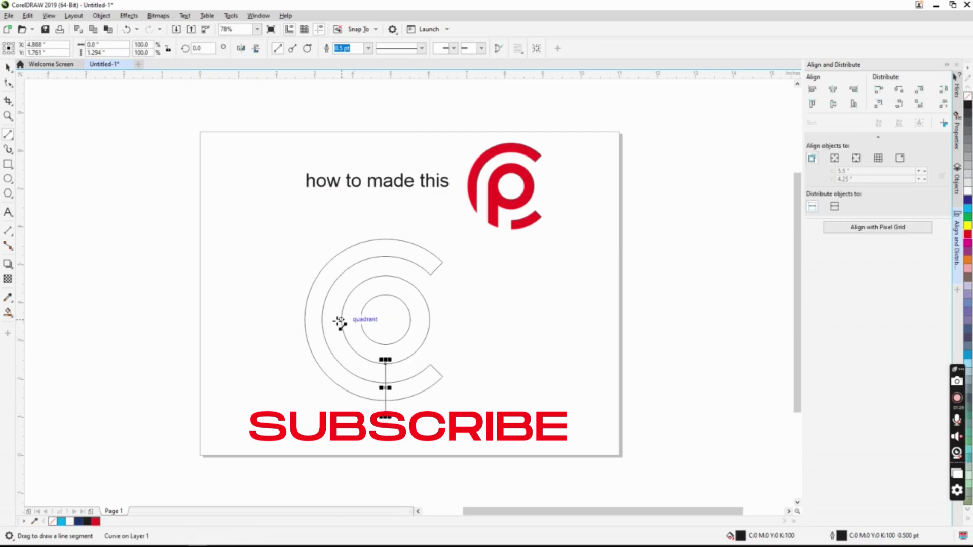
left_click_drag(341, 321, 341, 409)
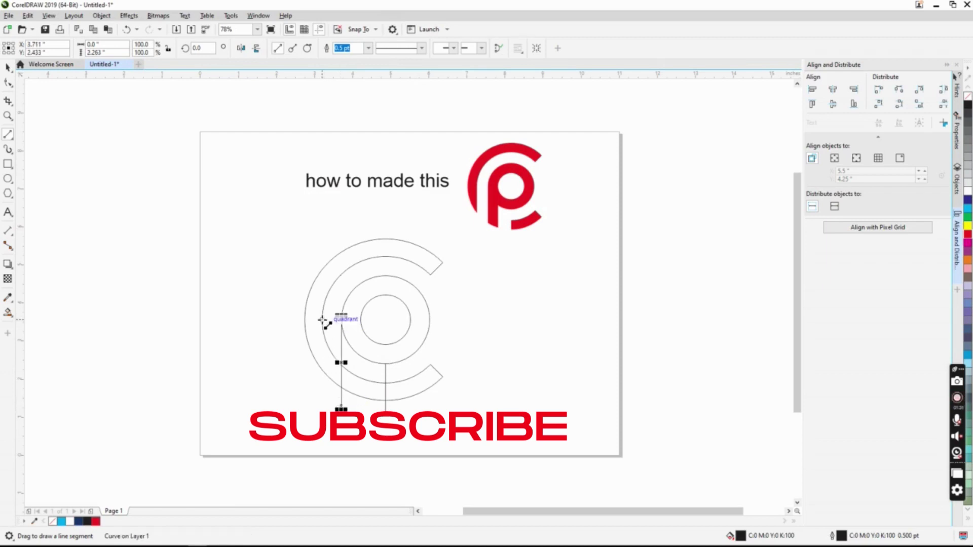
left_click_drag(322, 321, 323, 413)
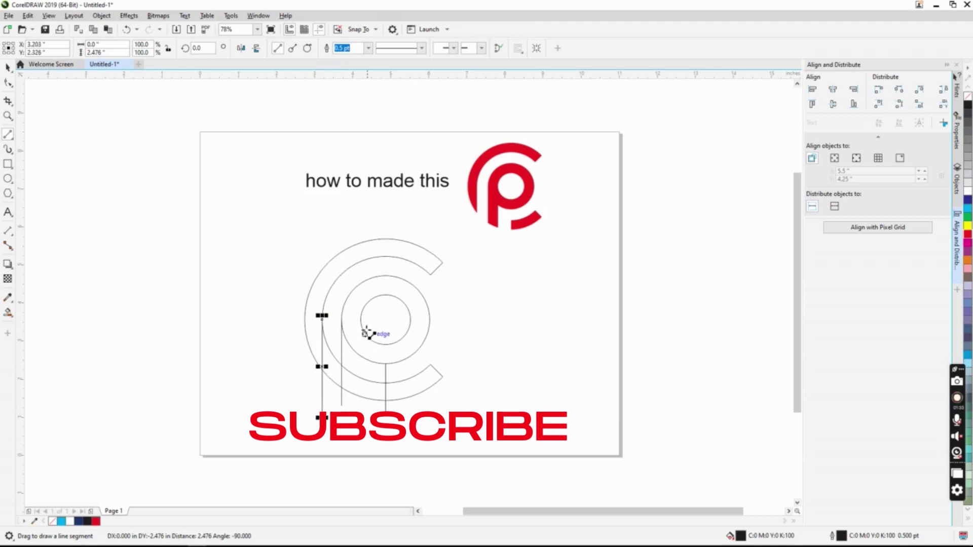
left_click_drag(360, 320, 365, 422)
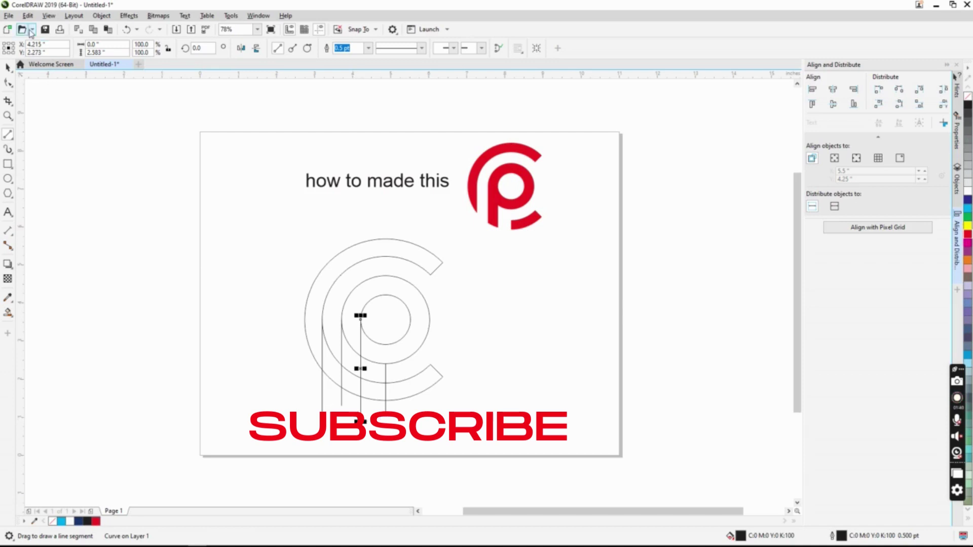
left_click(7, 66)
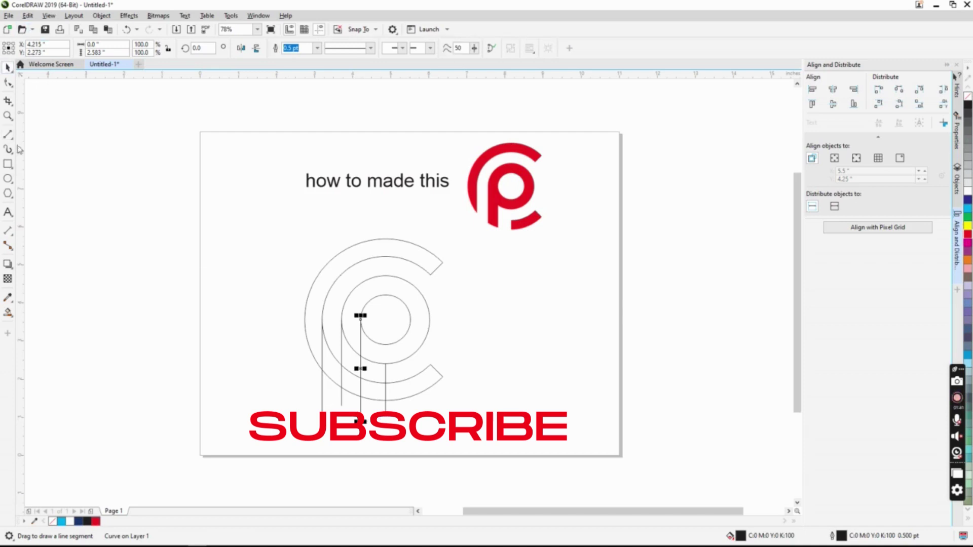
Smart-fill the outer arc band, inner ring, both stem pieces and lower arc in dark blue
left_click(9, 313)
left_click(38, 324)
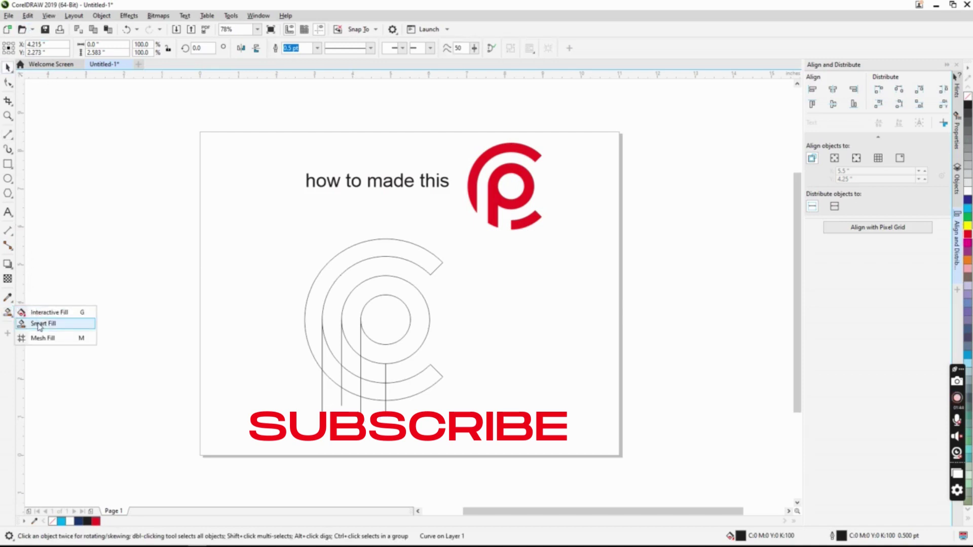
left_click(427, 261)
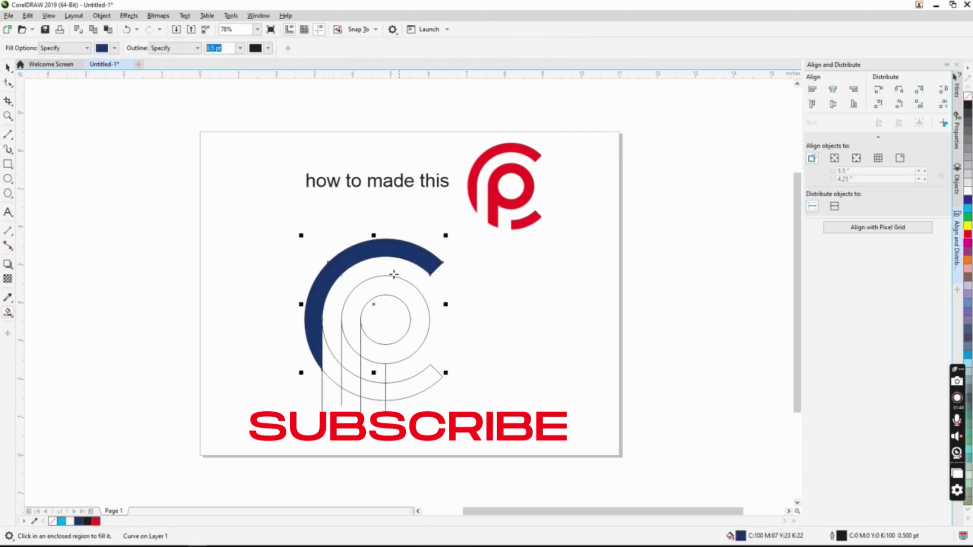
left_click(351, 328)
left_click(351, 360)
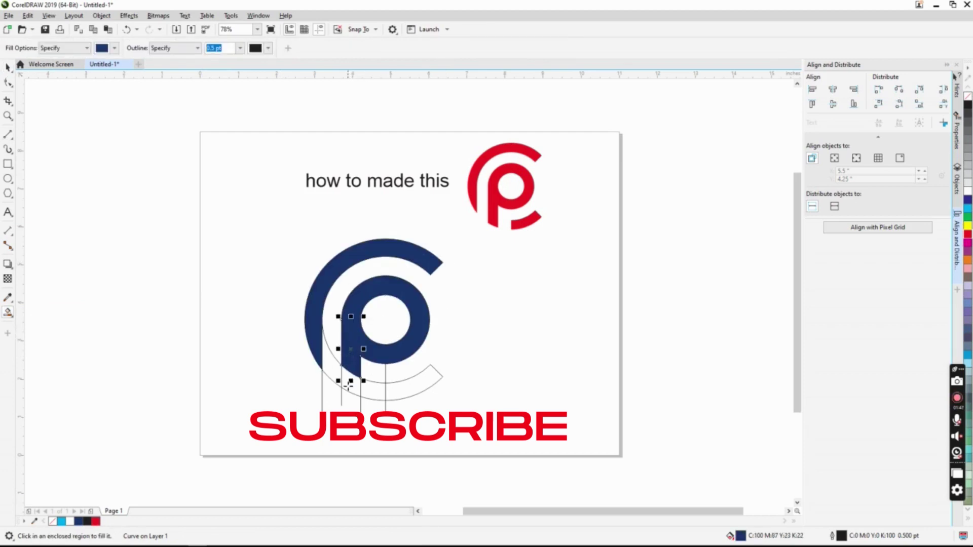
left_click(350, 388)
left_click(411, 386)
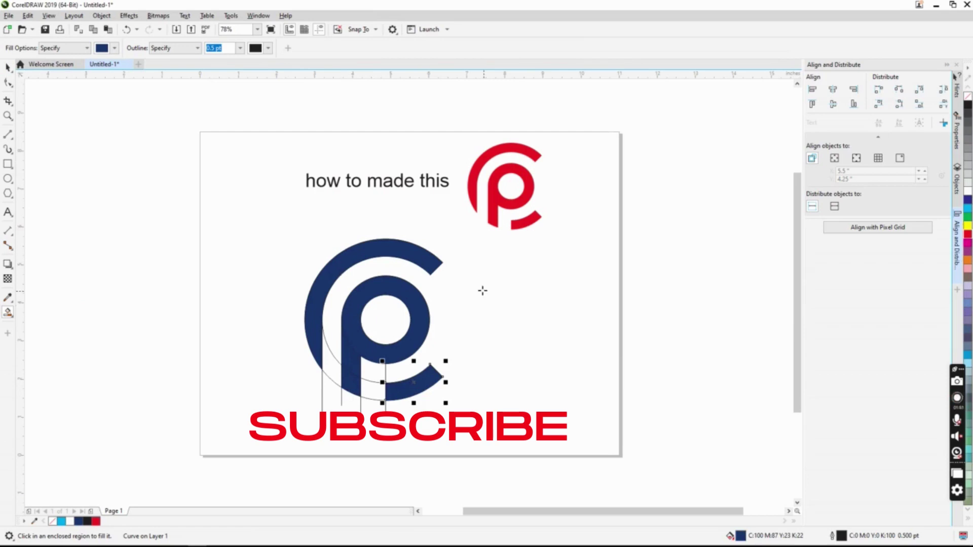
left_click(8, 68)
left_click(381, 275)
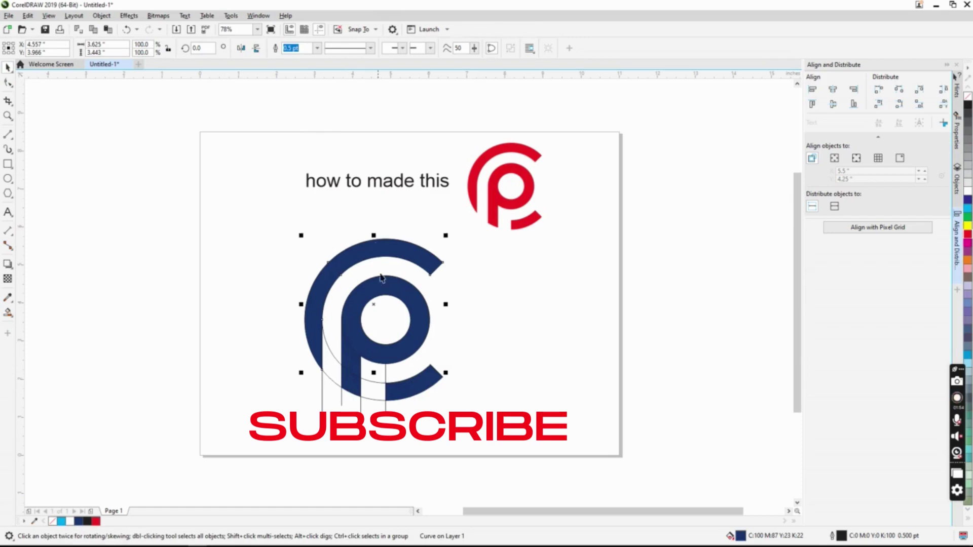
Combine all the blue pieces into one curve and move it aside
left_click(349, 350, "shift")
left_click(349, 387, "shift")
left_click(410, 391, "shift")
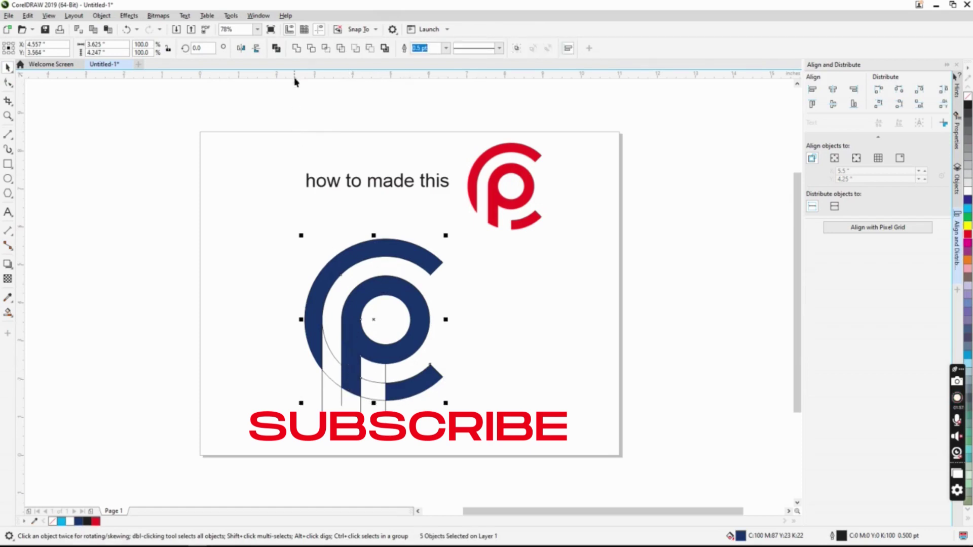
key("ctrl+l")
left_click_drag(384, 253, 186, 213)
Delete the leftover outline circles and vertical lines, then centre the blue logo
left_click_drag(296, 244, 469, 408)
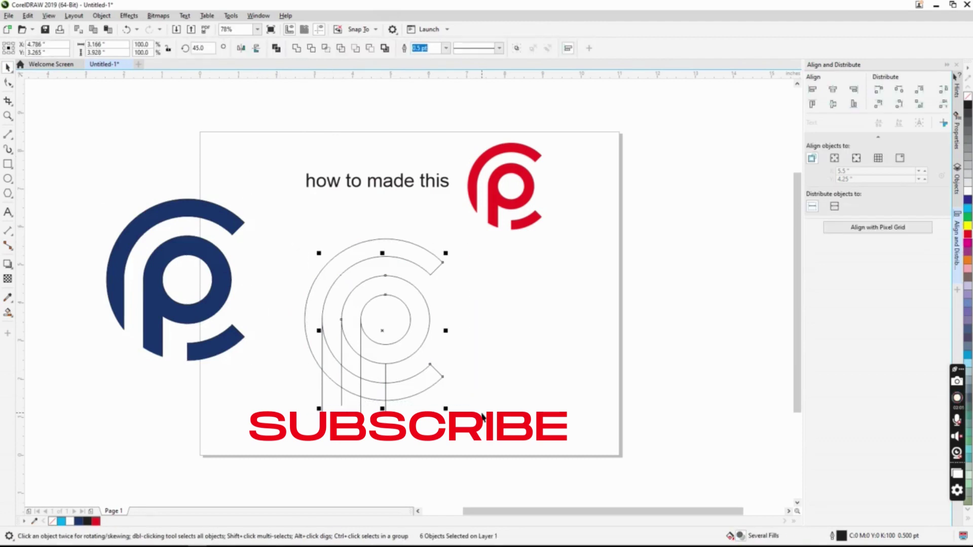
key("Delete")
mouse_move(226, 223)
left_mouse_down()
mouse_move(266, 237)
mouse_move(425, 413)
left_mouse_up()
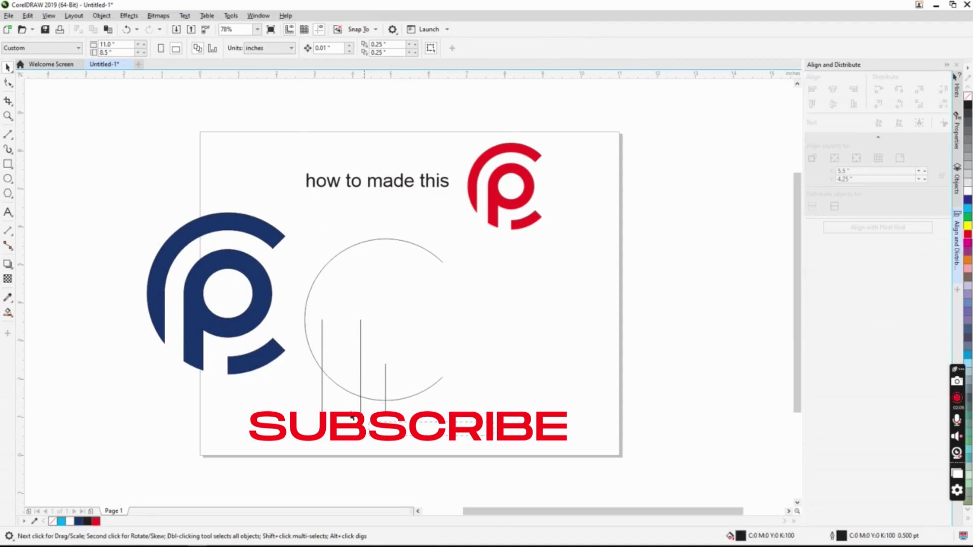
left_click_drag(313, 236, 463, 406)
key("Delete")
key("Delete")
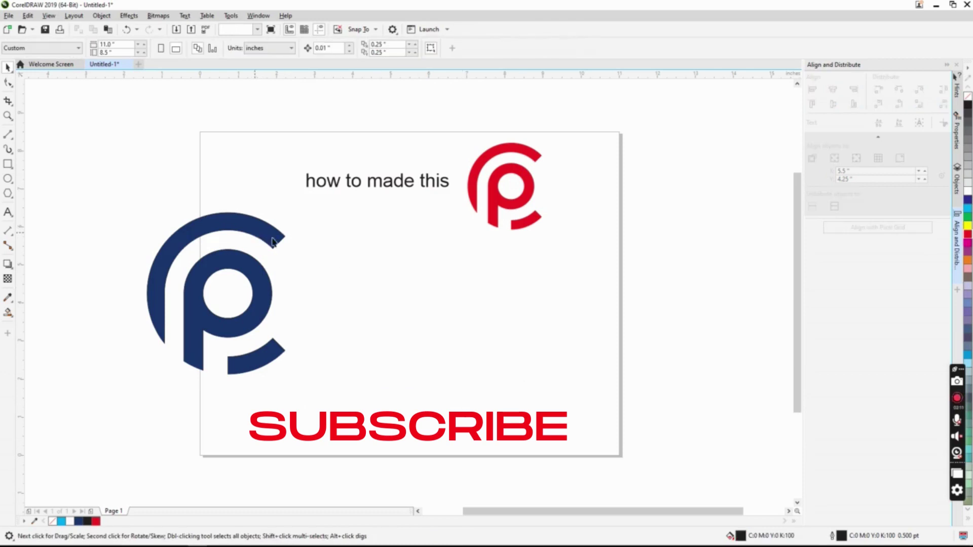
left_click_drag(273, 242, 464, 289)
Lift the caption above the page and draw a rectangle covering the whole page
left_click(234, 174)
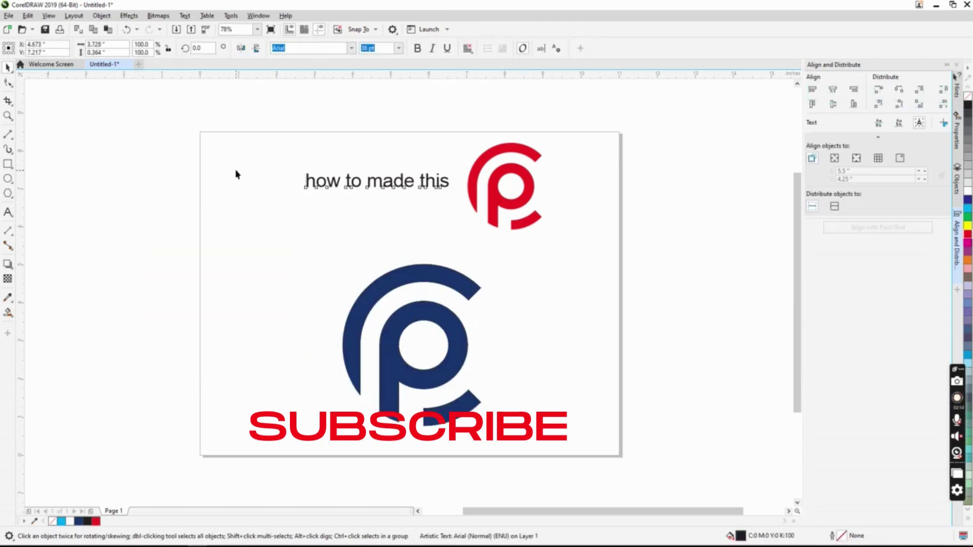
left_click_drag(348, 183, 193, 115)
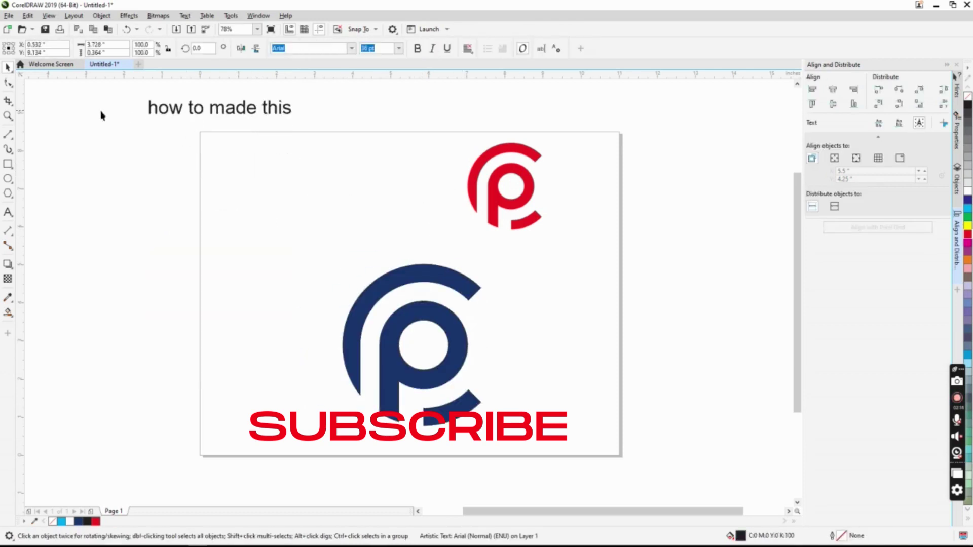
left_click(8, 163)
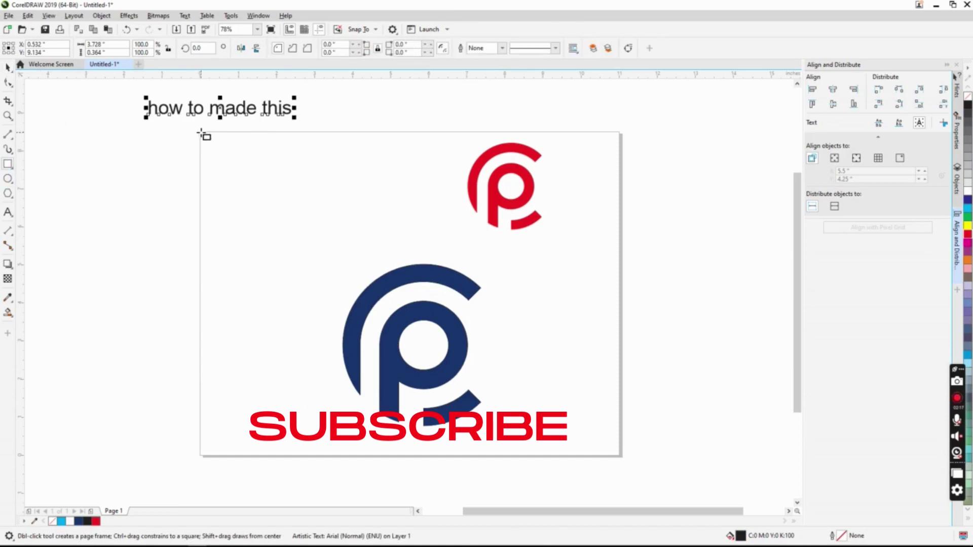
left_click_drag(200, 132, 620, 458)
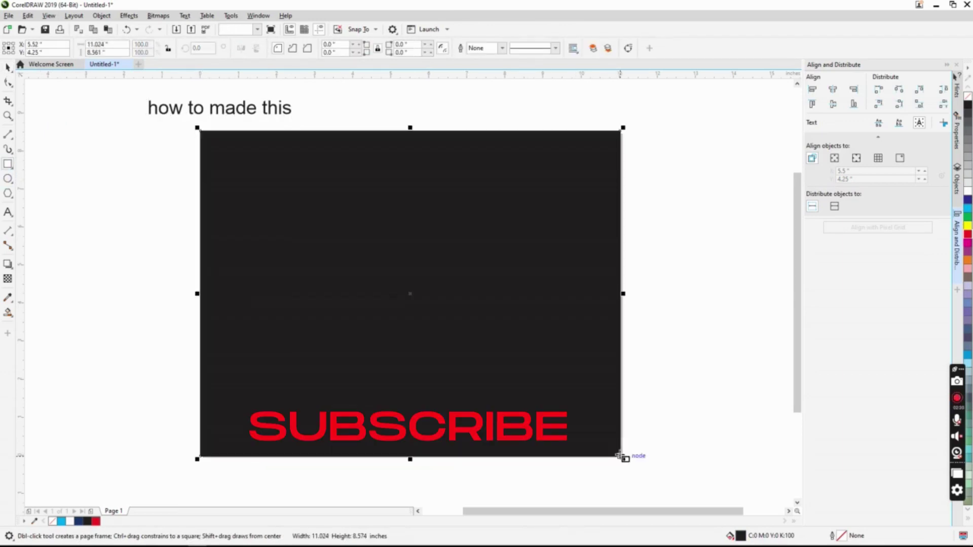
Send the rectangle behind the logos and nudge the blue logo up and left
right_click(305, 237)
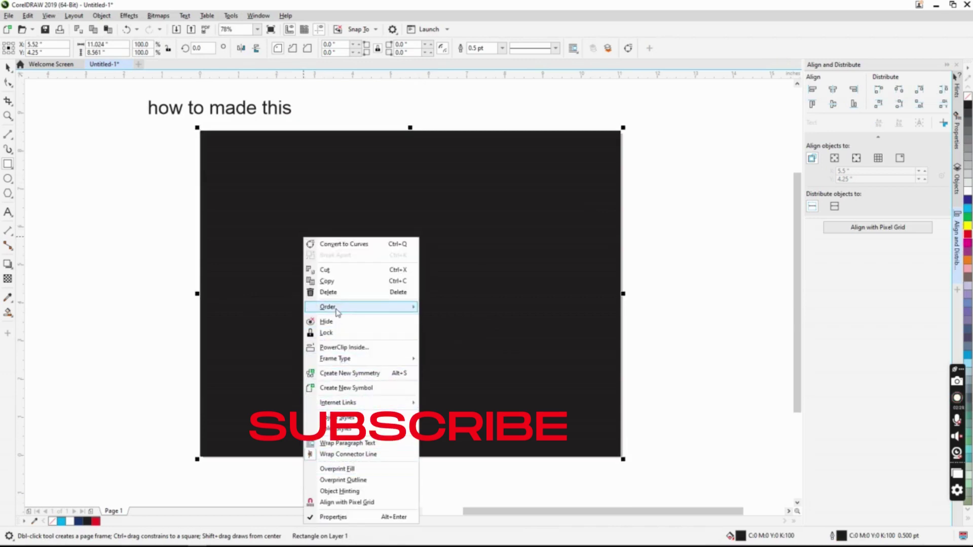
mouse_move(329, 306)
left_click(456, 345)
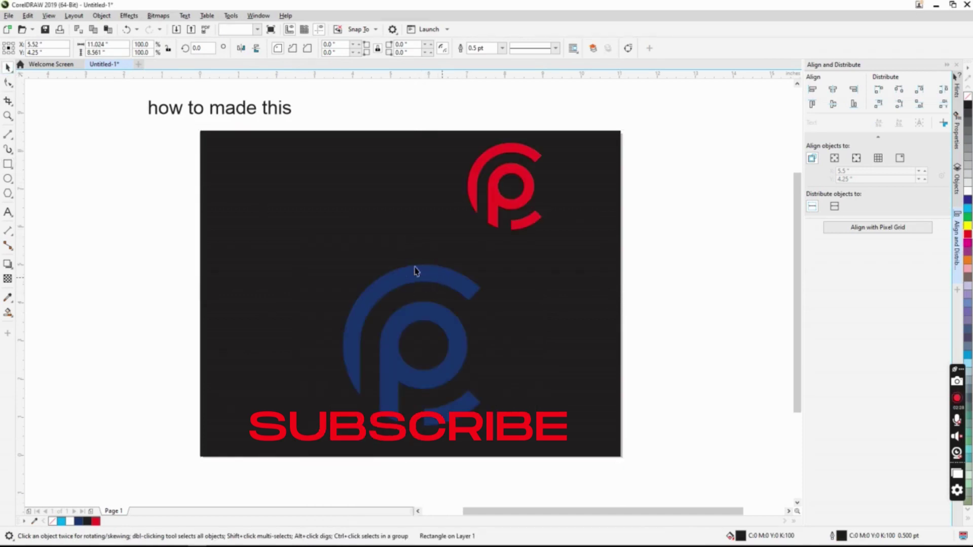
left_click_drag(415, 271, 337, 208)
Move the red logo beside the blue one and enlarge it to the same size
left_click_drag(497, 190, 505, 284)
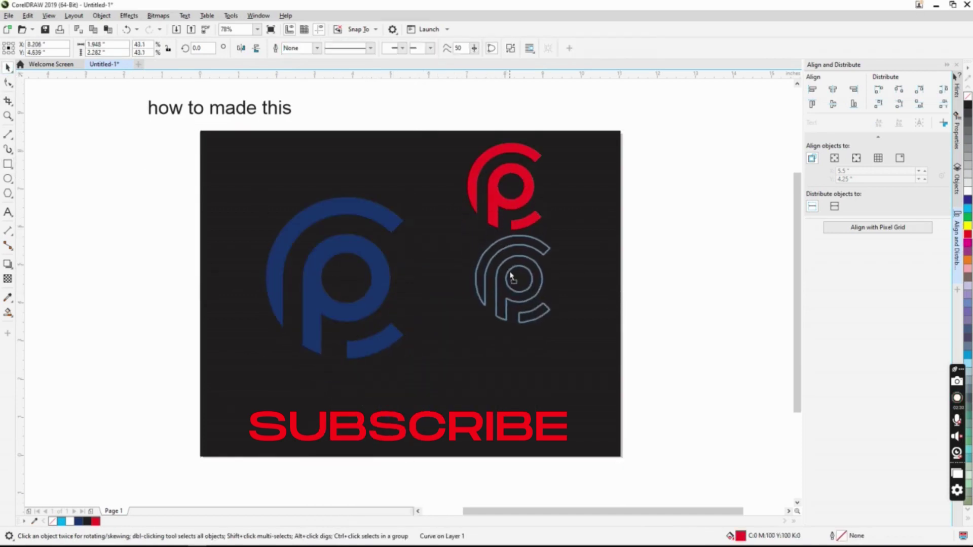
left_click_drag(553, 234, 590, 203)
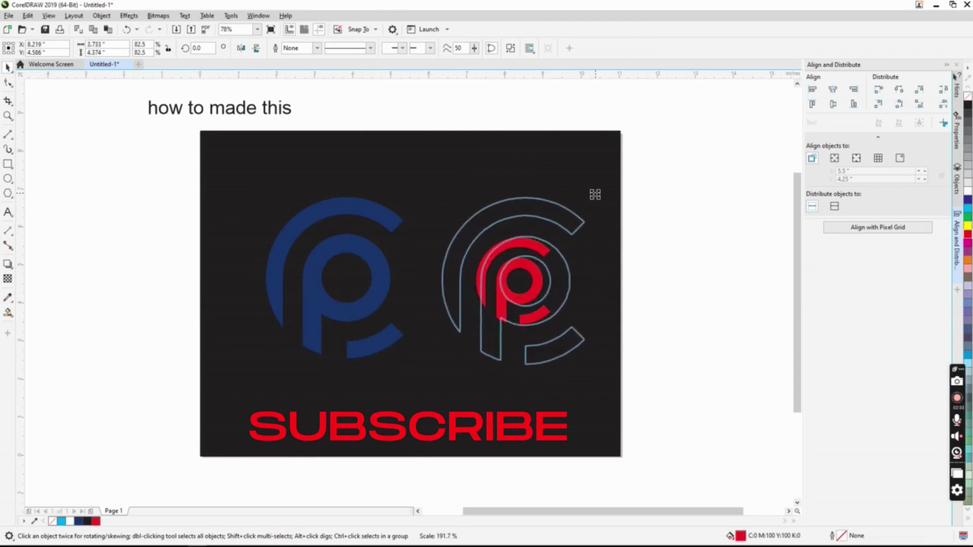
left_click(336, 217)
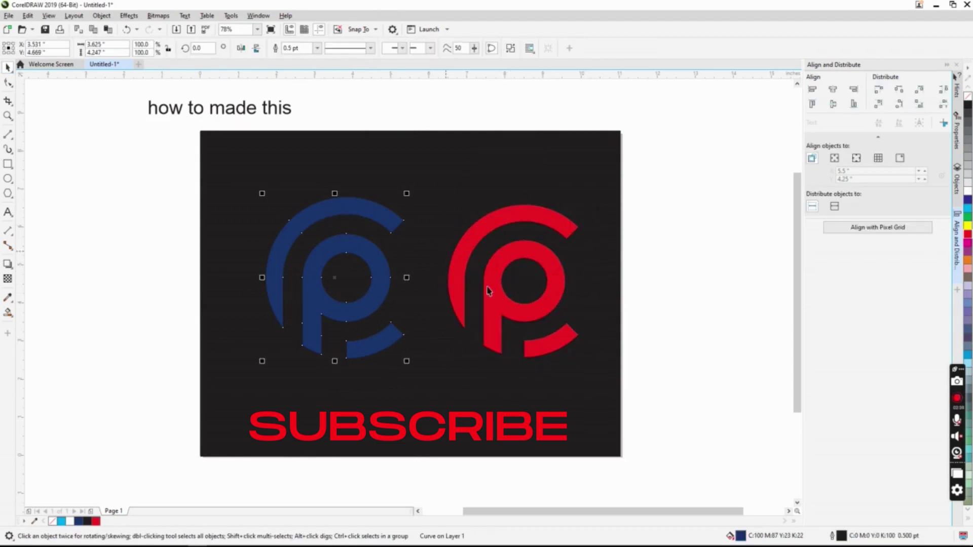
left_click(8, 313)
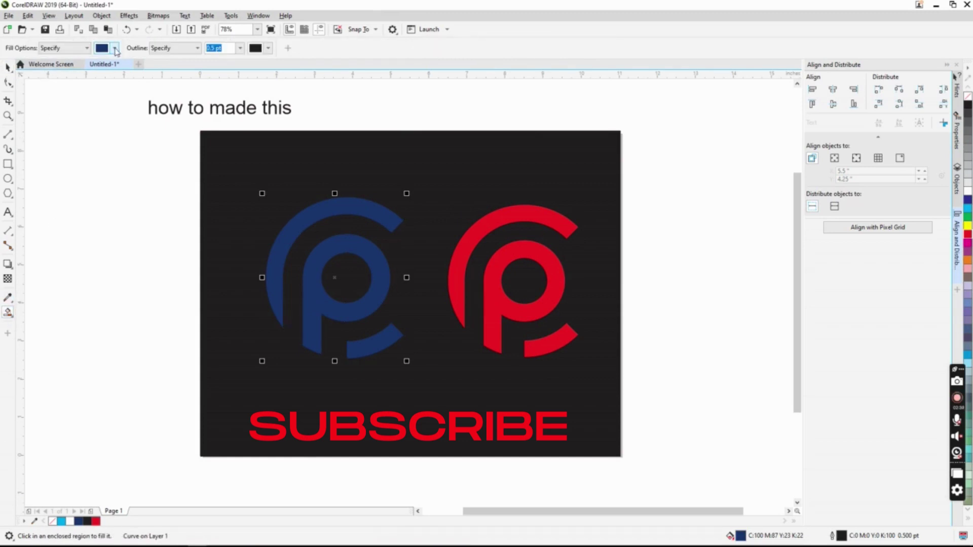
left_click(8, 317)
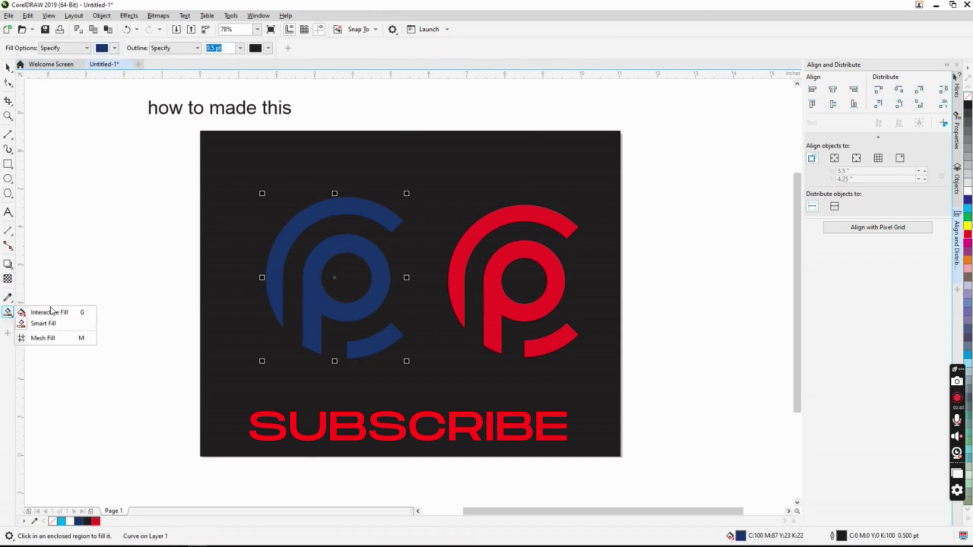
Give the left logo a linear fountain fill whose start node is bright gold
left_click(51, 311)
left_click(40, 48)
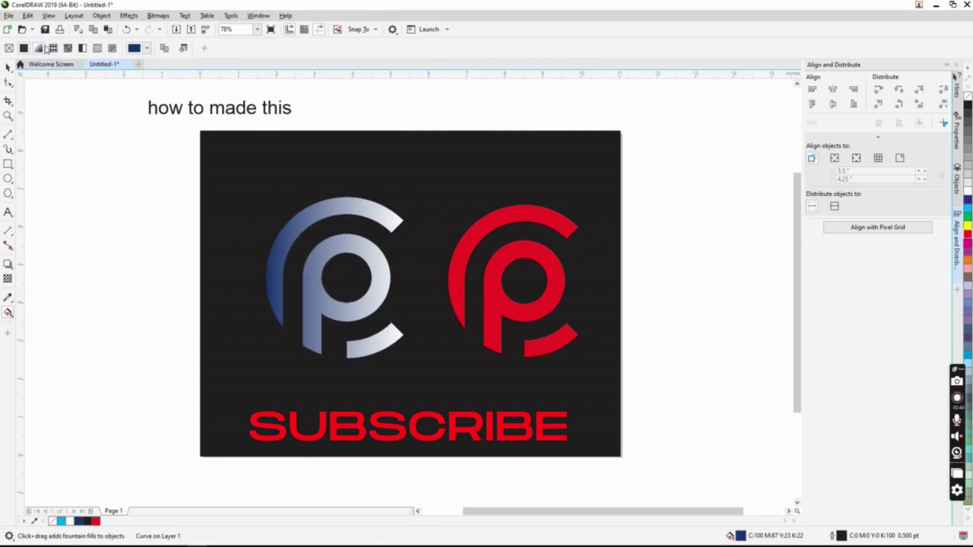
left_click(265, 278)
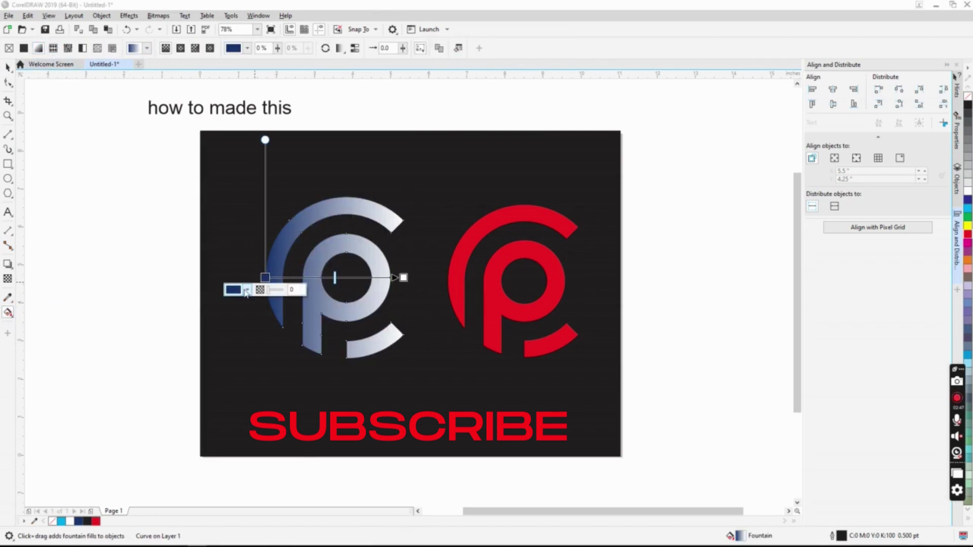
left_click(248, 291)
left_click_drag(244, 417, 238, 417)
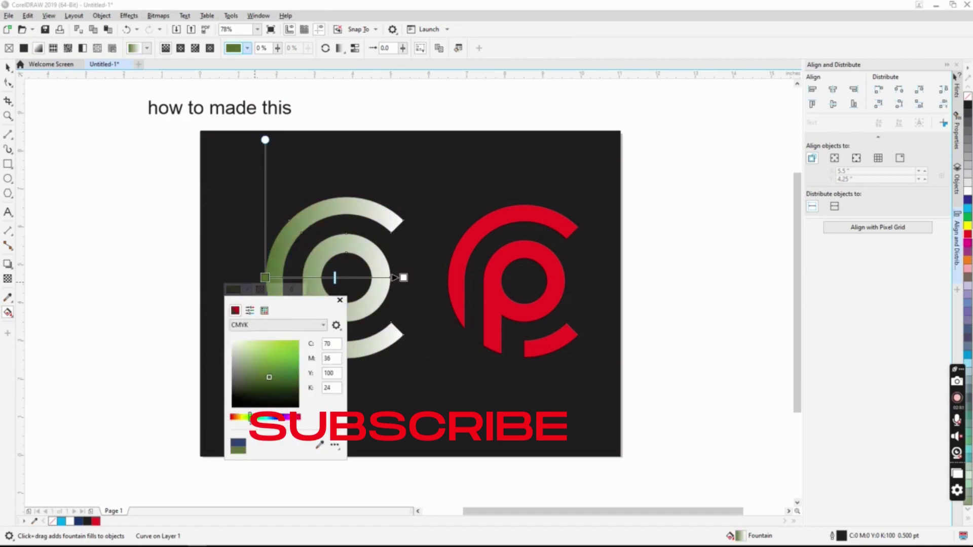
left_click_drag(269, 378, 280, 352)
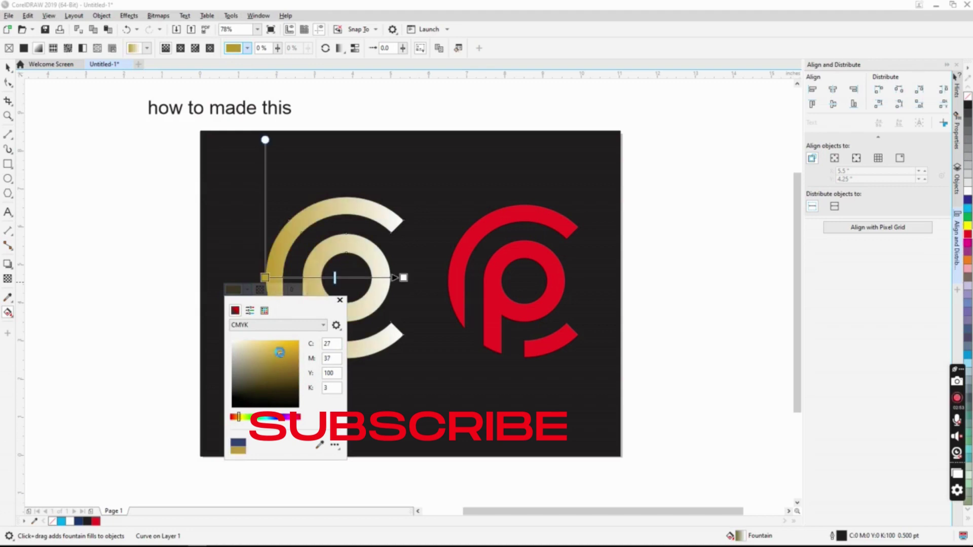
Set the gradient's end node to a deep red (#C74040)
left_click(404, 277)
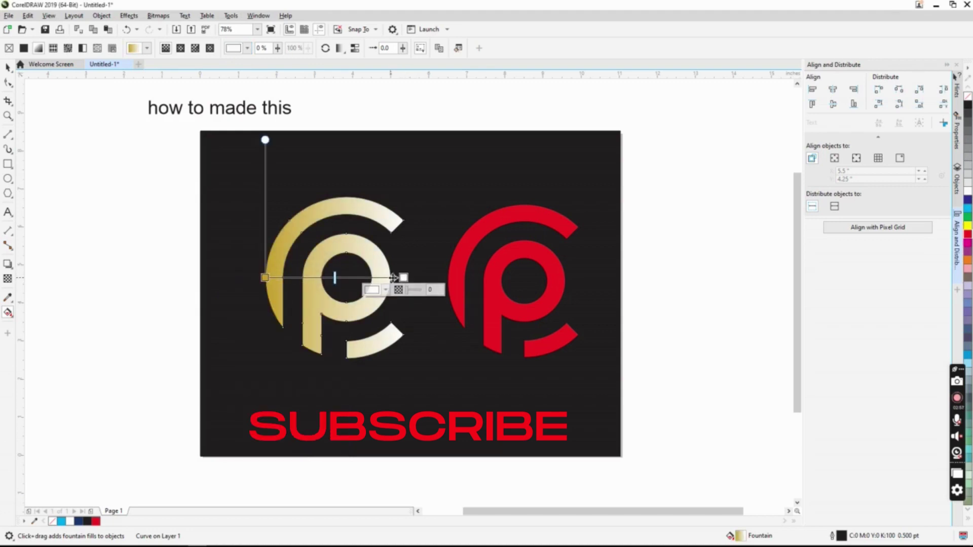
left_click(375, 290)
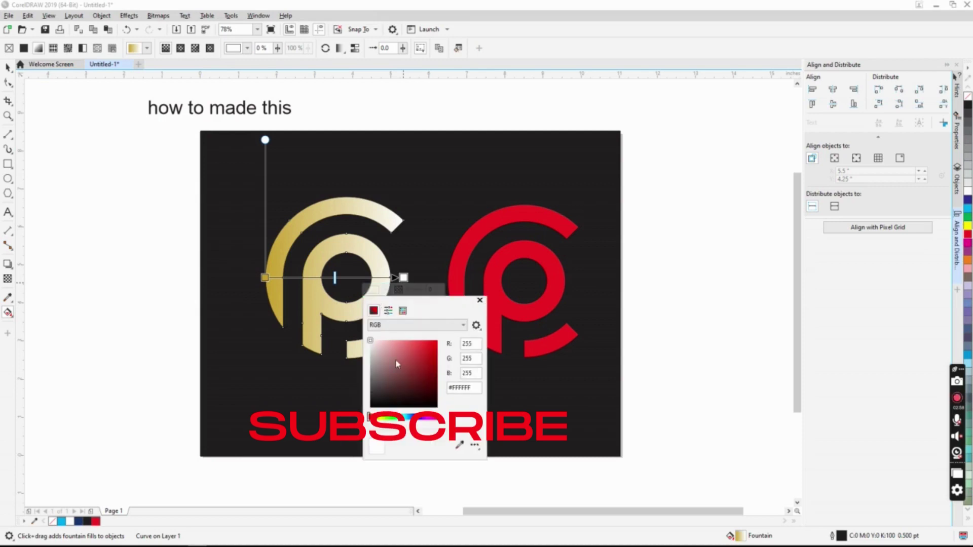
left_click(410, 355)
left_click_drag(413, 356, 416, 356)
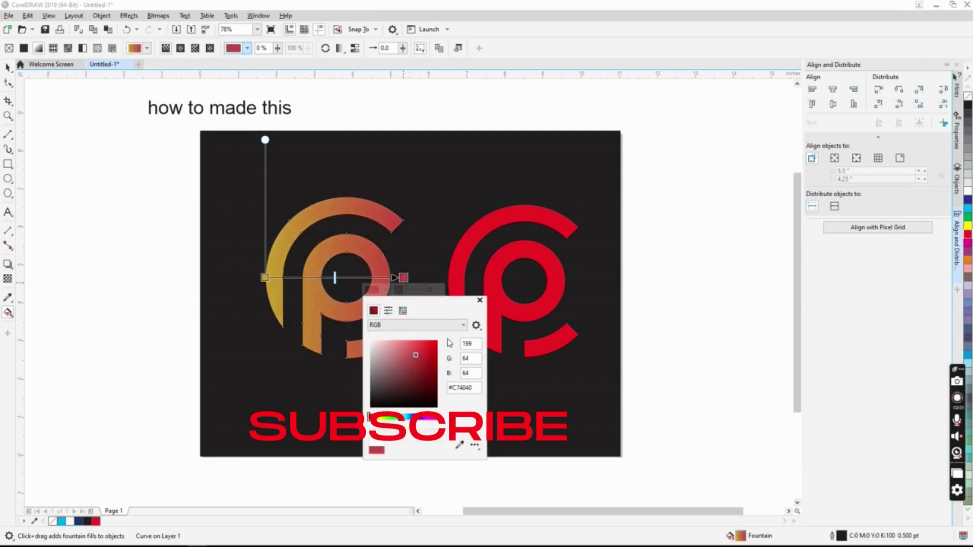
left_click(480, 300)
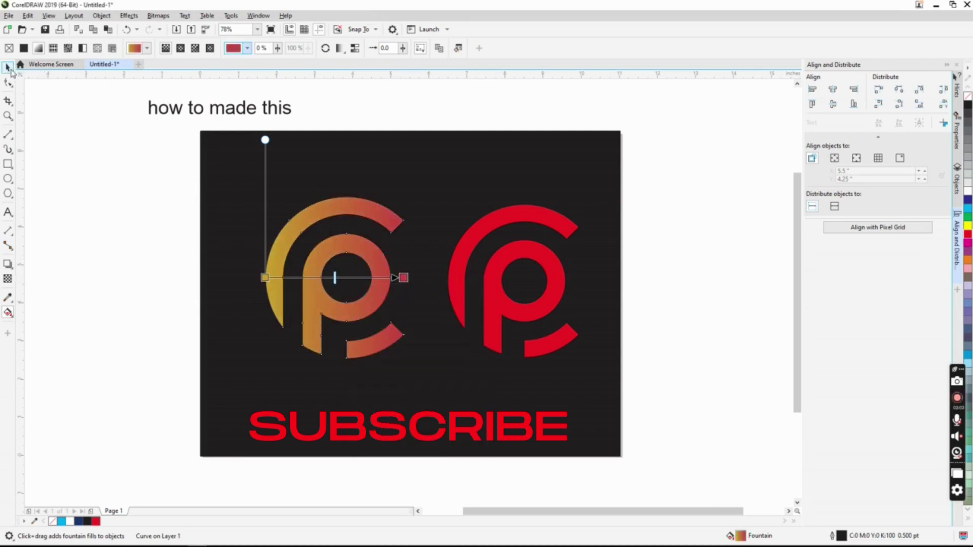
left_click(8, 67)
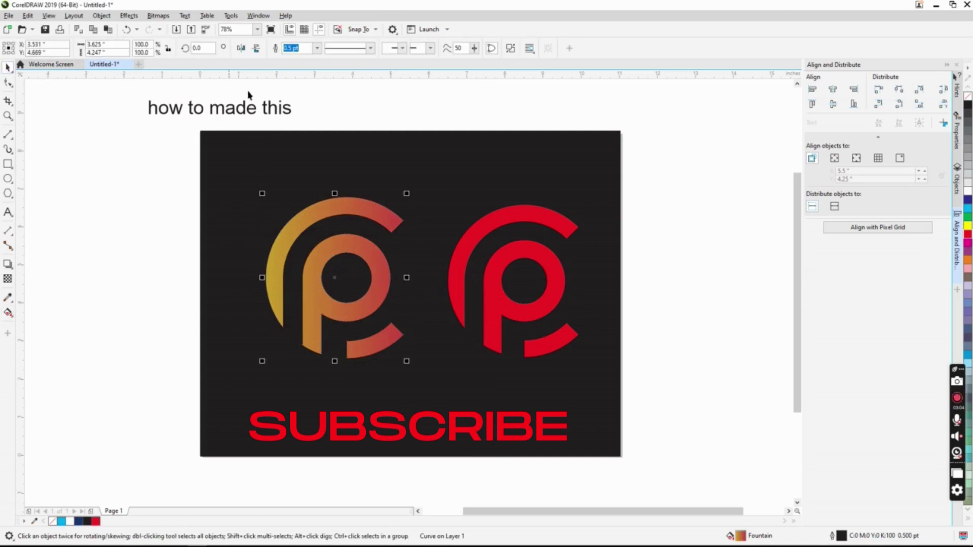
Colour the 'how to made this' caption white and centre it on the black rectangle above the logos
left_click(221, 113)
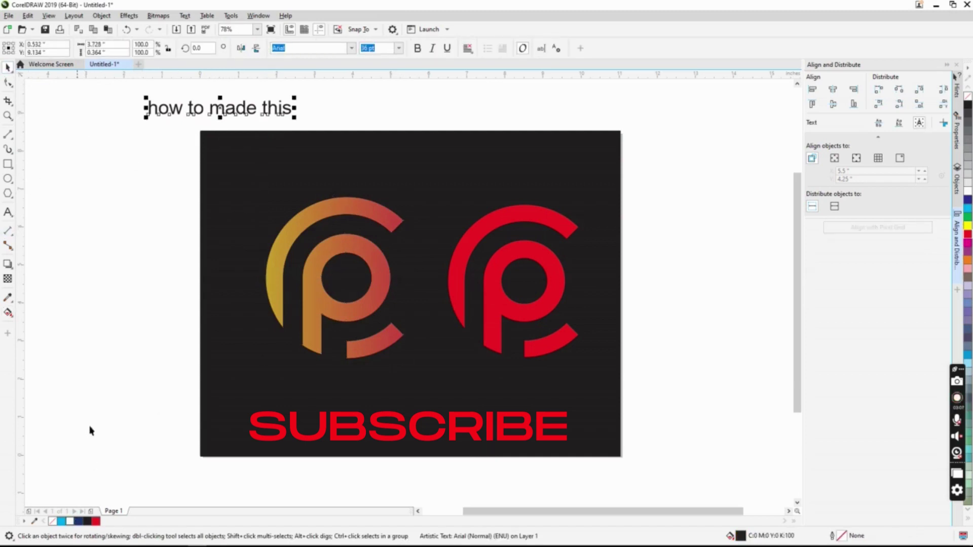
left_click(70, 521)
left_click_drag(231, 116, 420, 180)
left_click(682, 223)
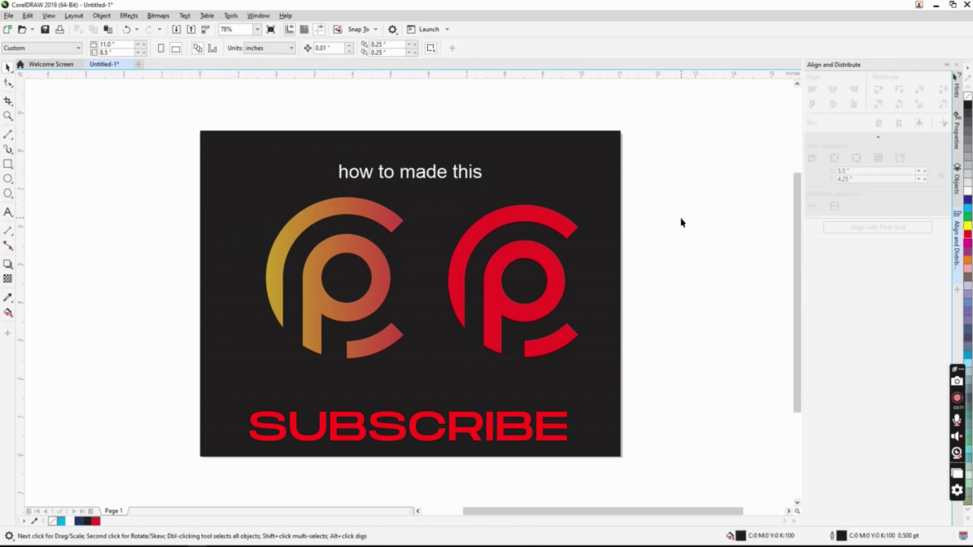
left_click(957, 397)
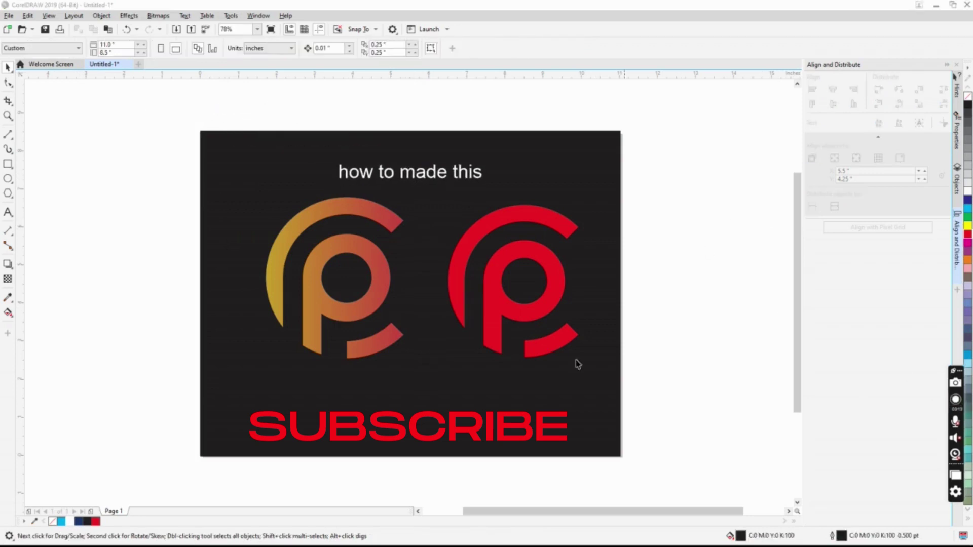